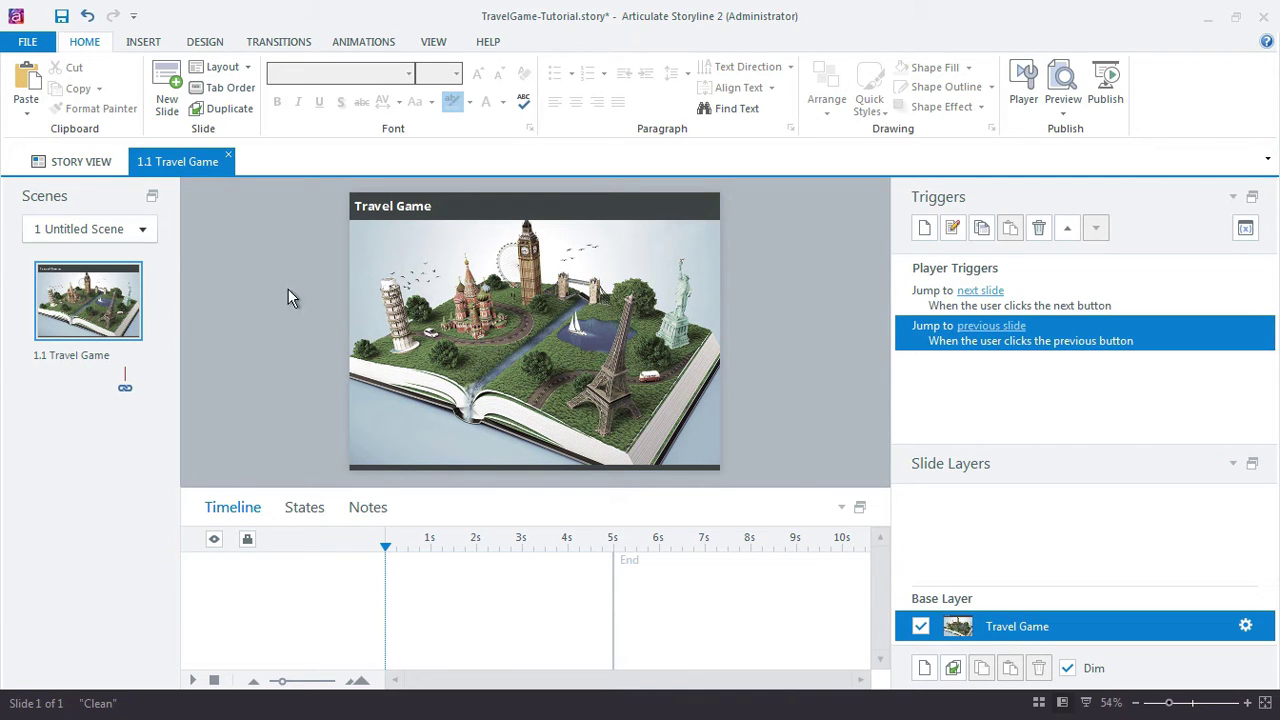
Add a new scene to the story and name it Elements
{"action": "left_click", "coordinate": [89, 166]}
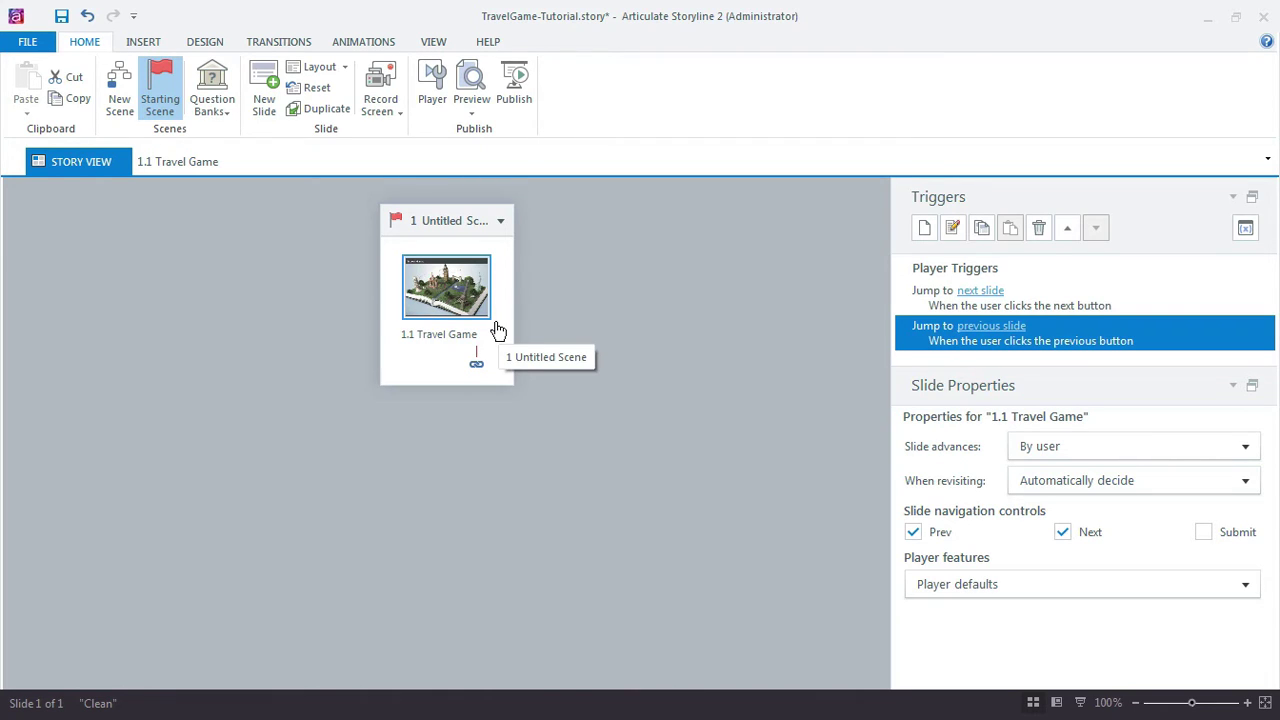
{"action": "right_click", "coordinate": [540, 258]}
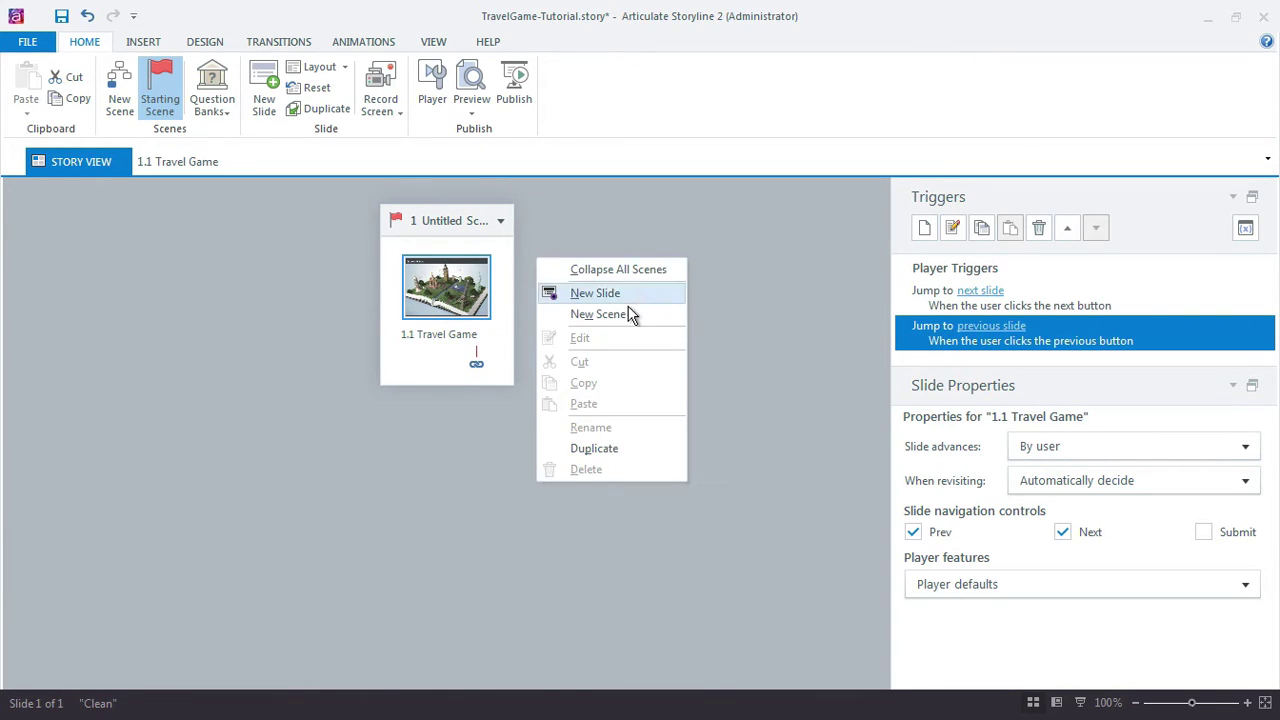
{"action": "left_click", "coordinate": [631, 314]}
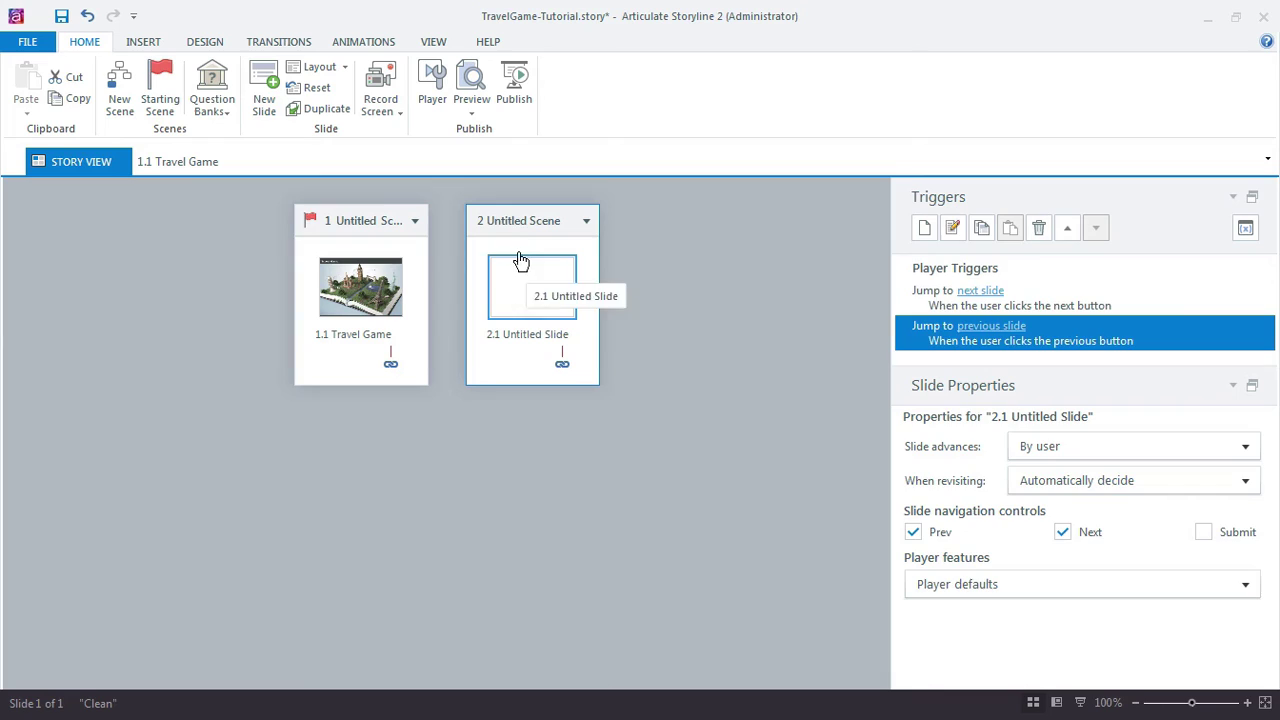
{"action": "double_click", "coordinate": [517, 221]}
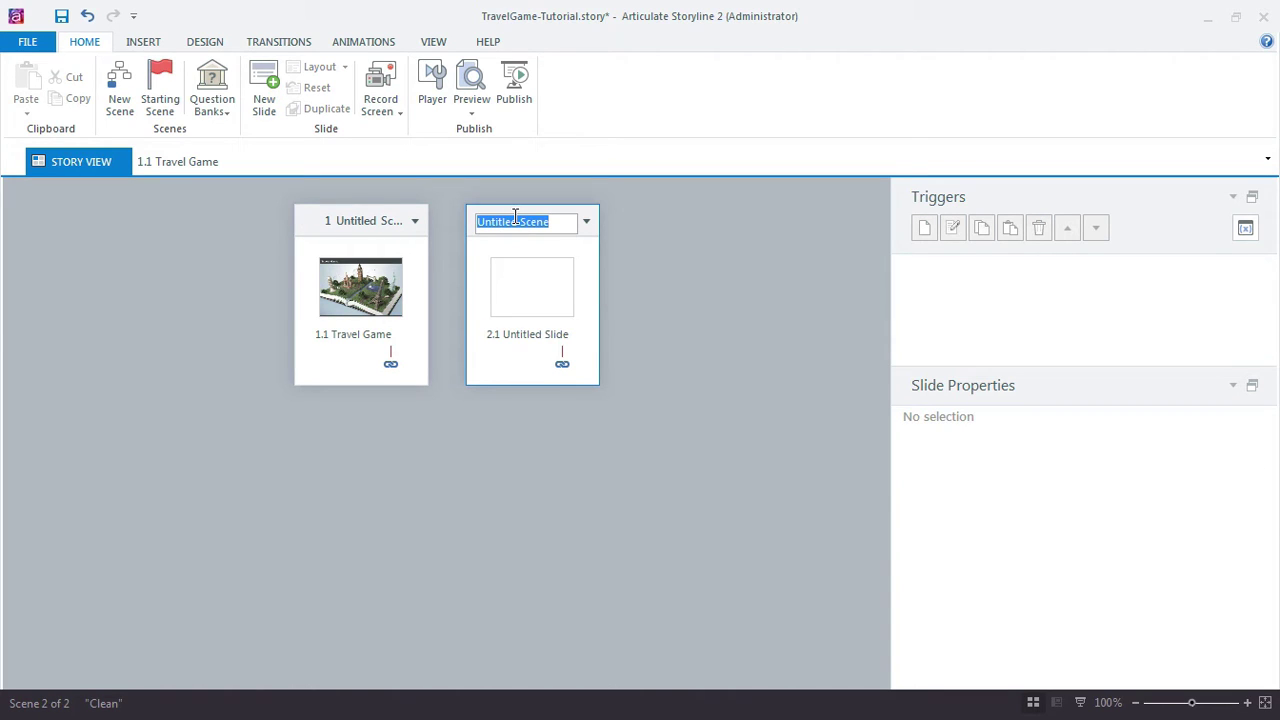
{"action": "type", "text": "Elements"}
{"action": "key", "text": "Return"}
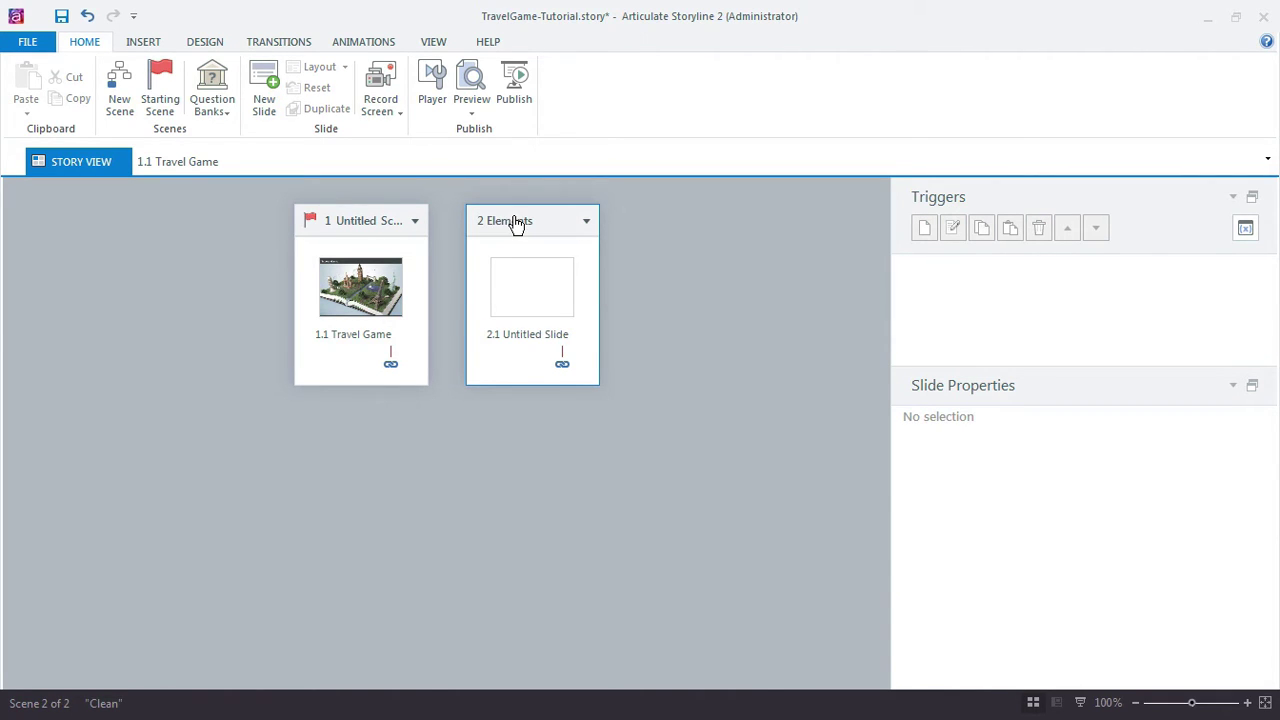
Insert the Marker-Normal picture on the Elements scene's blank slide and place it left of the slide's centre
{"action": "double_click", "coordinate": [532, 283]}
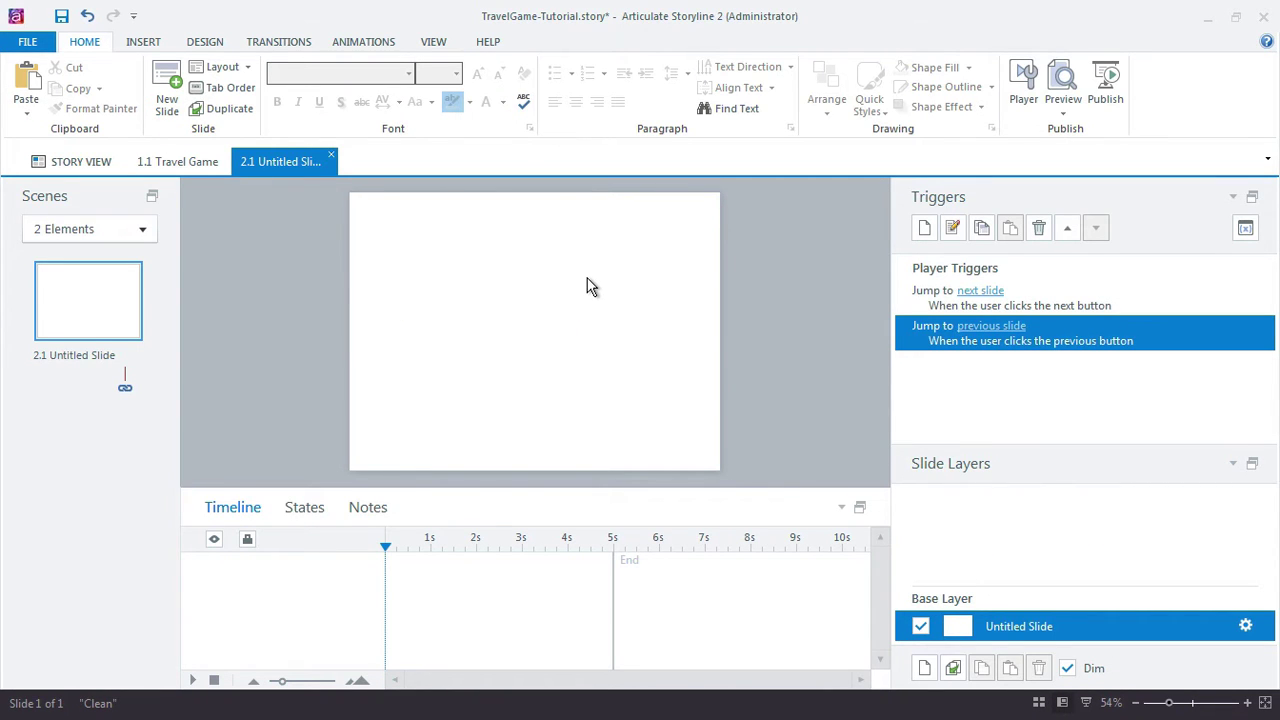
{"action": "left_click", "coordinate": [150, 42]}
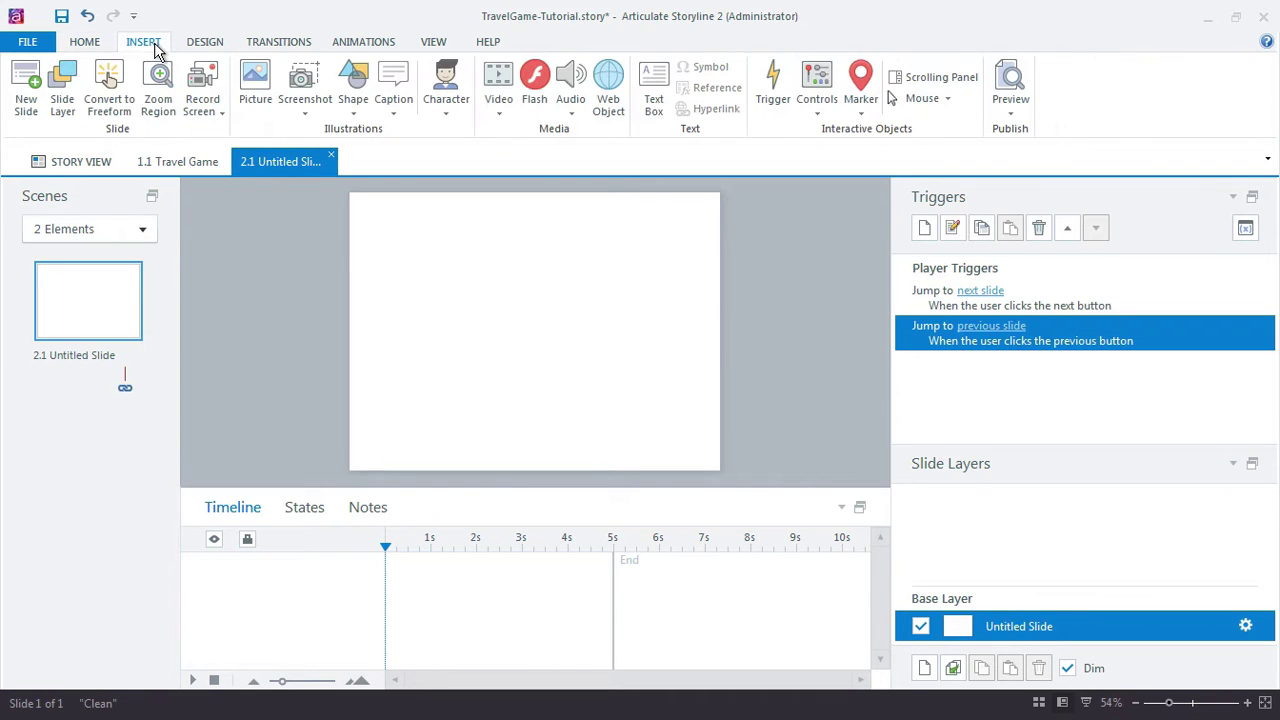
{"action": "left_click", "coordinate": [253, 100]}
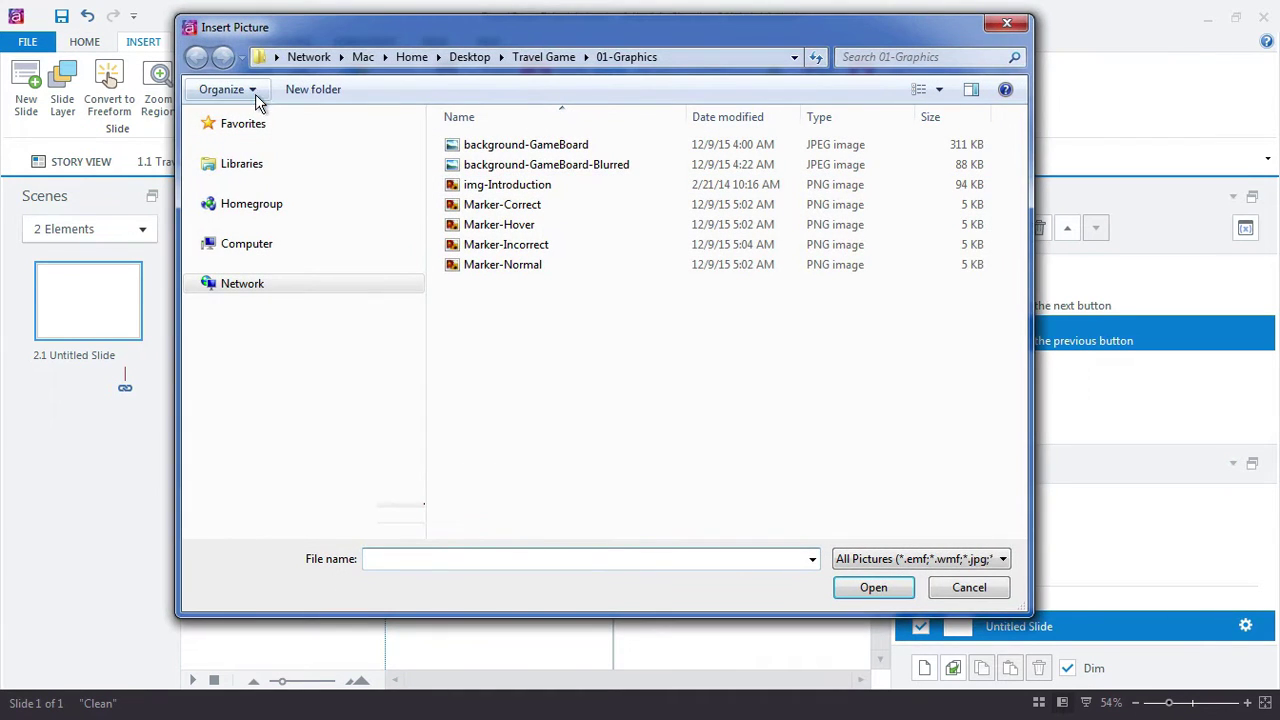
{"action": "double_click", "coordinate": [538, 263]}
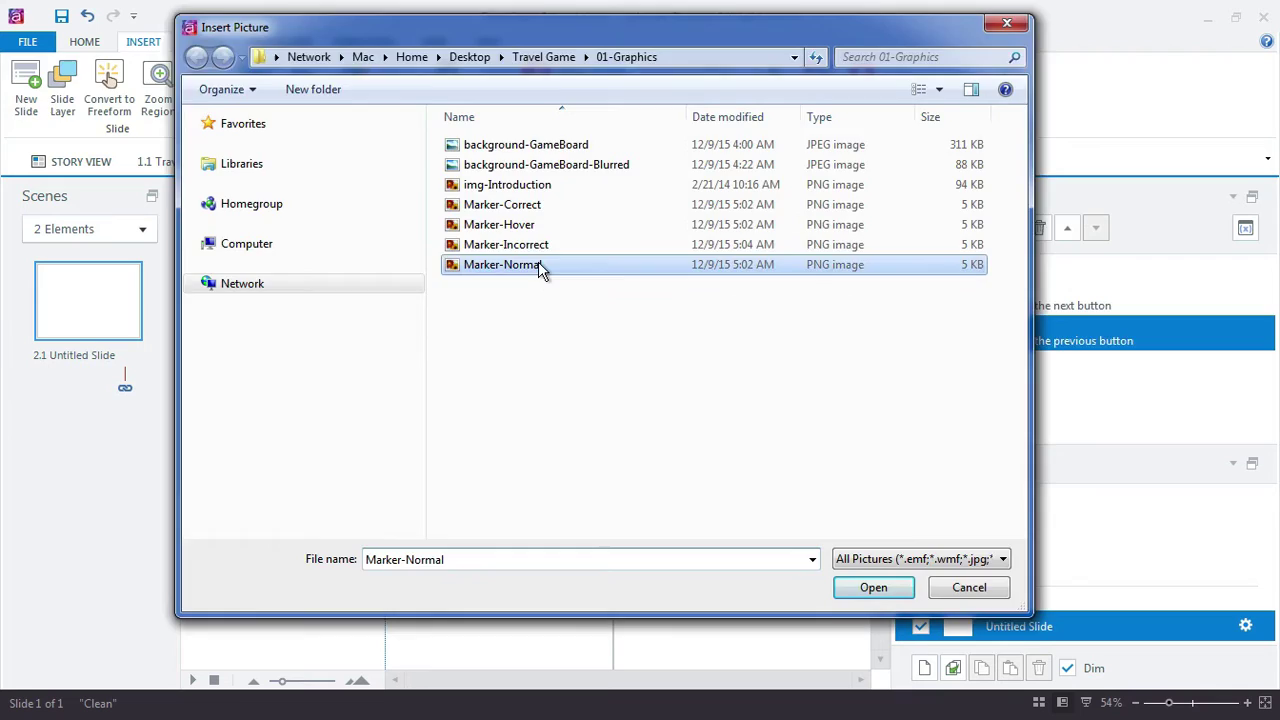
{"action": "left_click_drag", "start_coordinate": [525, 322], "coordinate": [478, 325]}
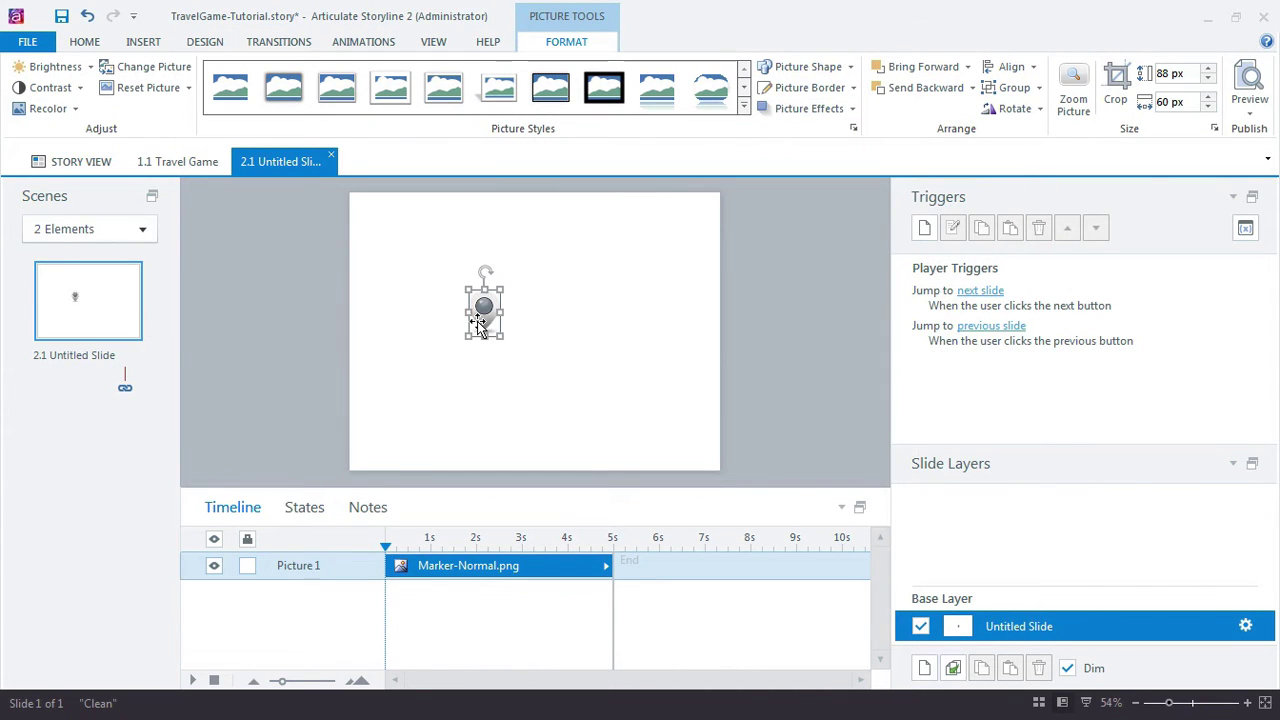
{"action": "scroll", "coordinate": [478, 325], "scroll_direction": "down", "scroll_amount": 1}
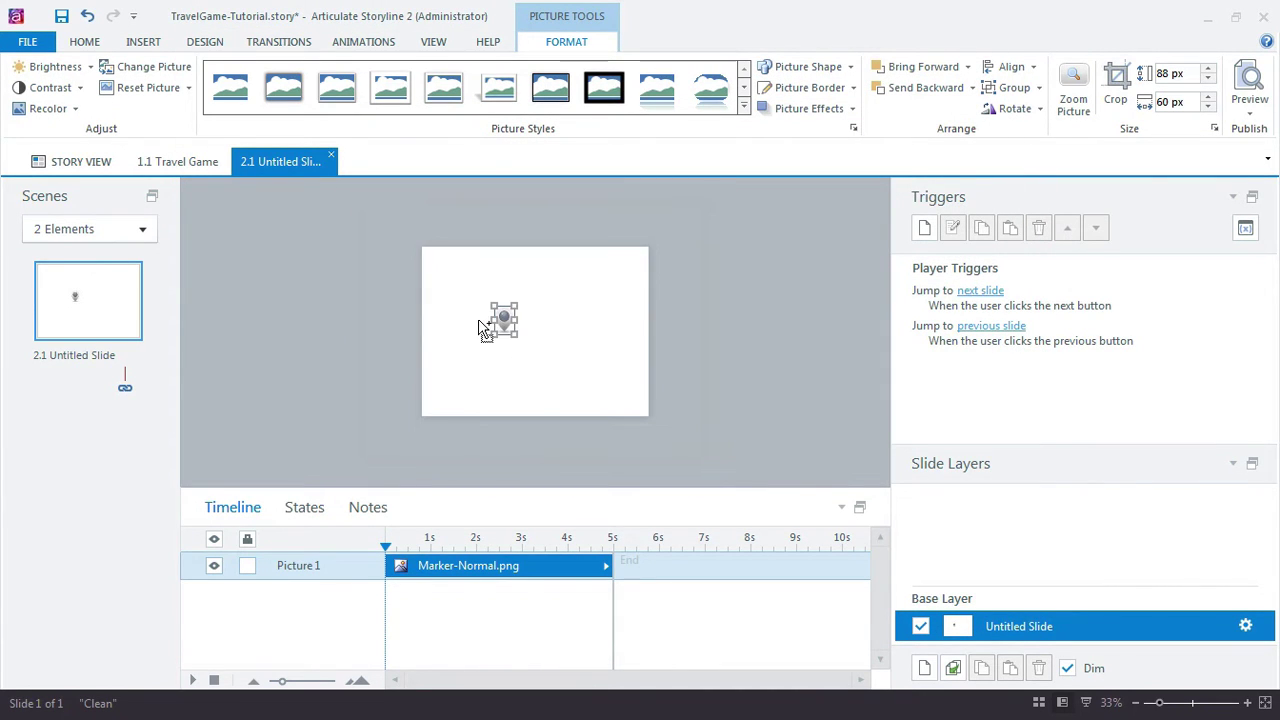
{"action": "scroll", "coordinate": [478, 325], "scroll_direction": "up", "scroll_amount": 3}
{"action": "left_click_drag", "start_coordinate": [478, 328], "coordinate": [478, 311]}
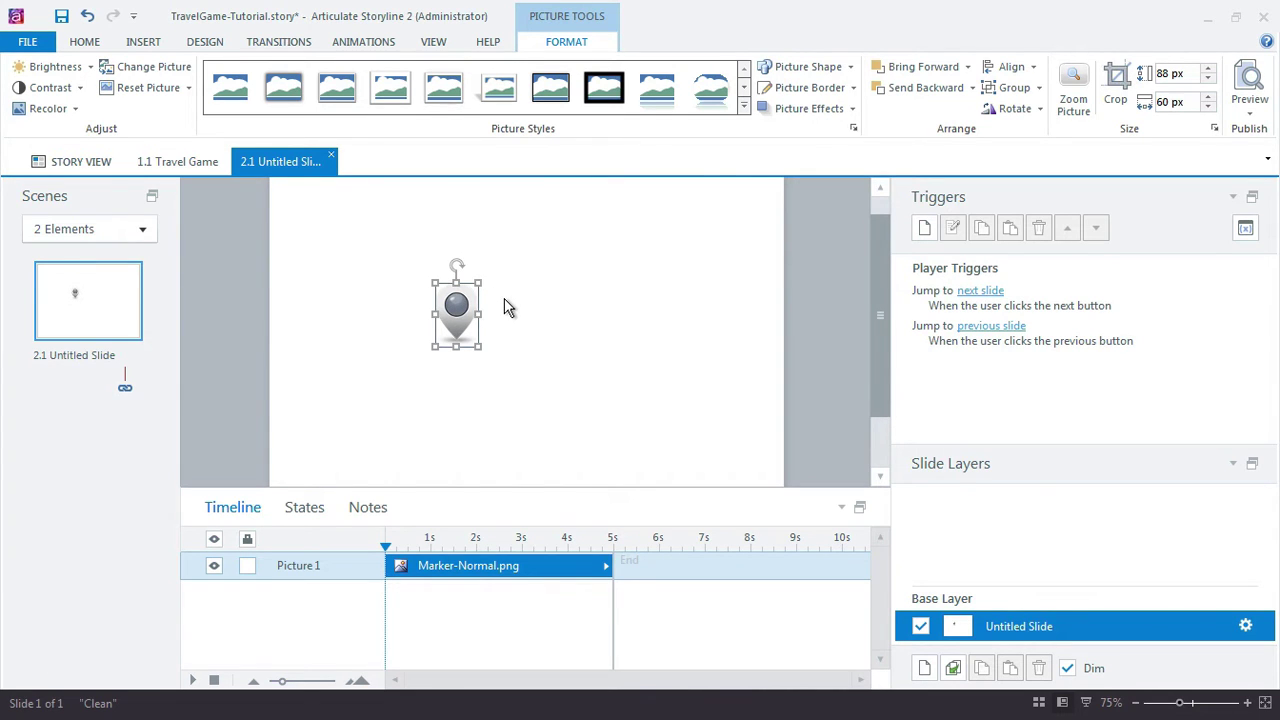
Rename the marker picture as btn-Marker-1
{"action": "double_click", "coordinate": [310, 564]}
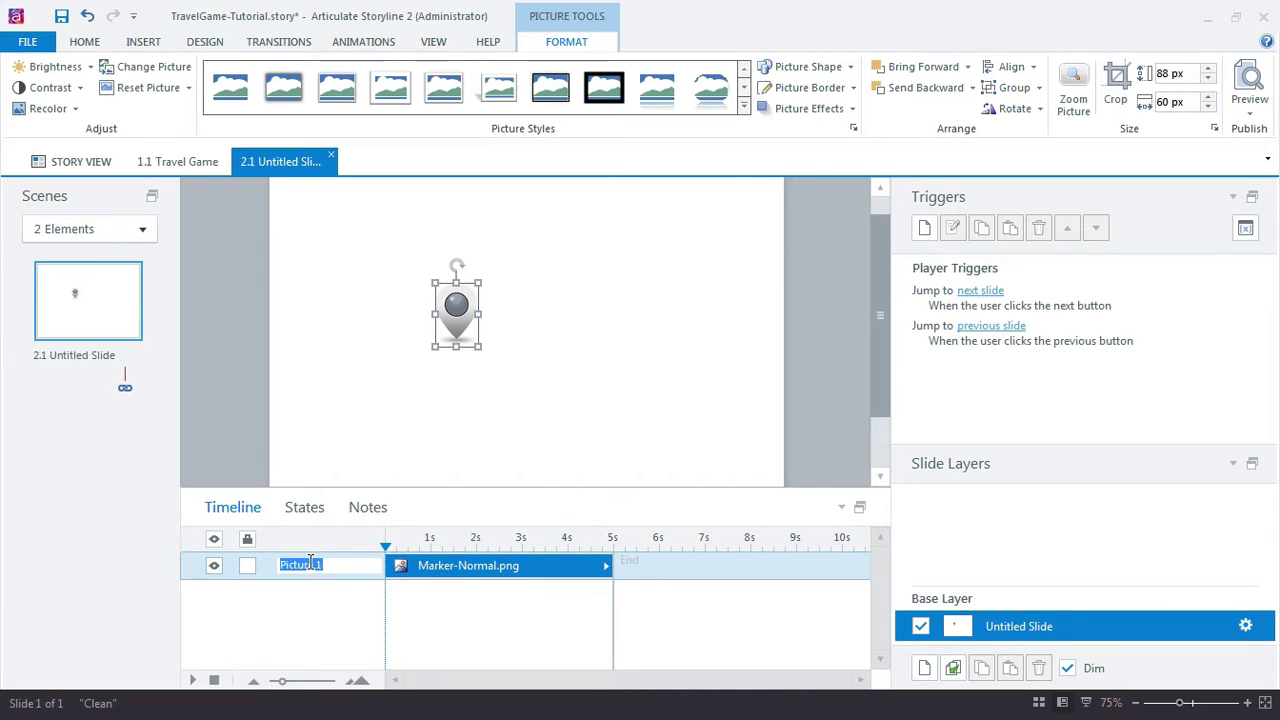
{"action": "type", "text": "btn-Marker-1"}
{"action": "key", "text": "Return"}
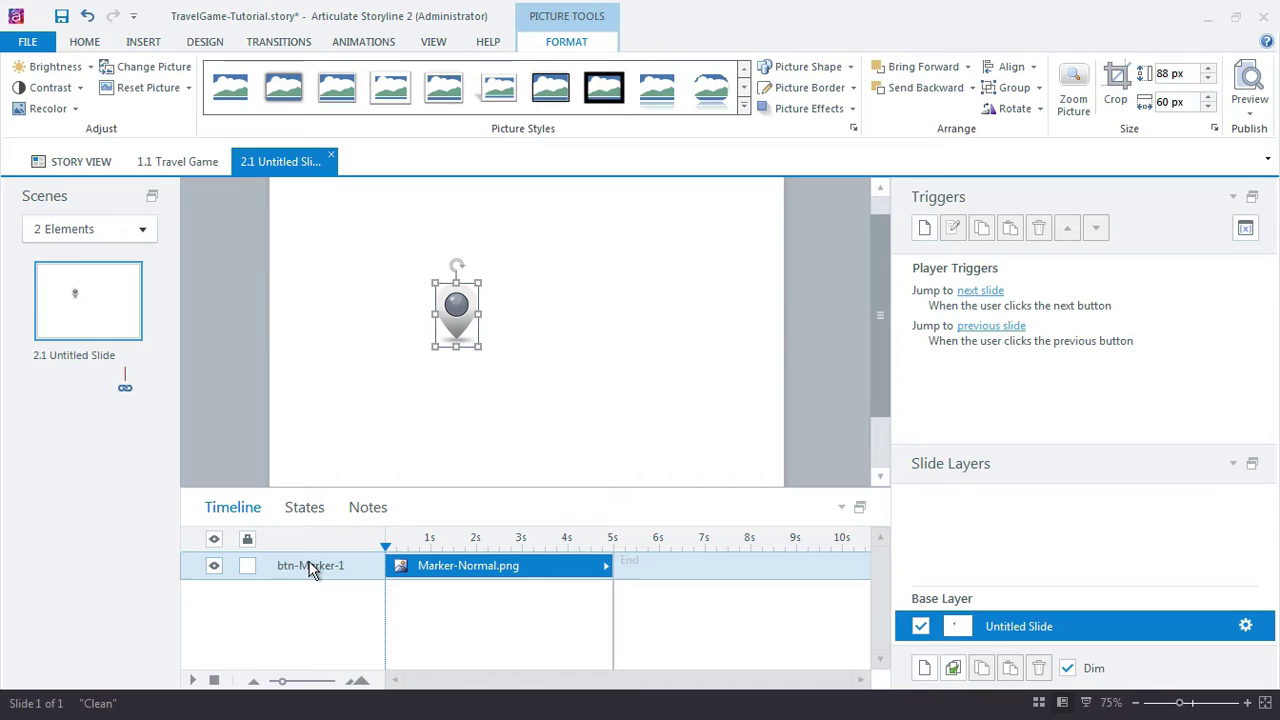
Add a Hover state to the marker and replace its picture in that state with Marker-Hover
{"action": "left_click", "coordinate": [302, 507]}
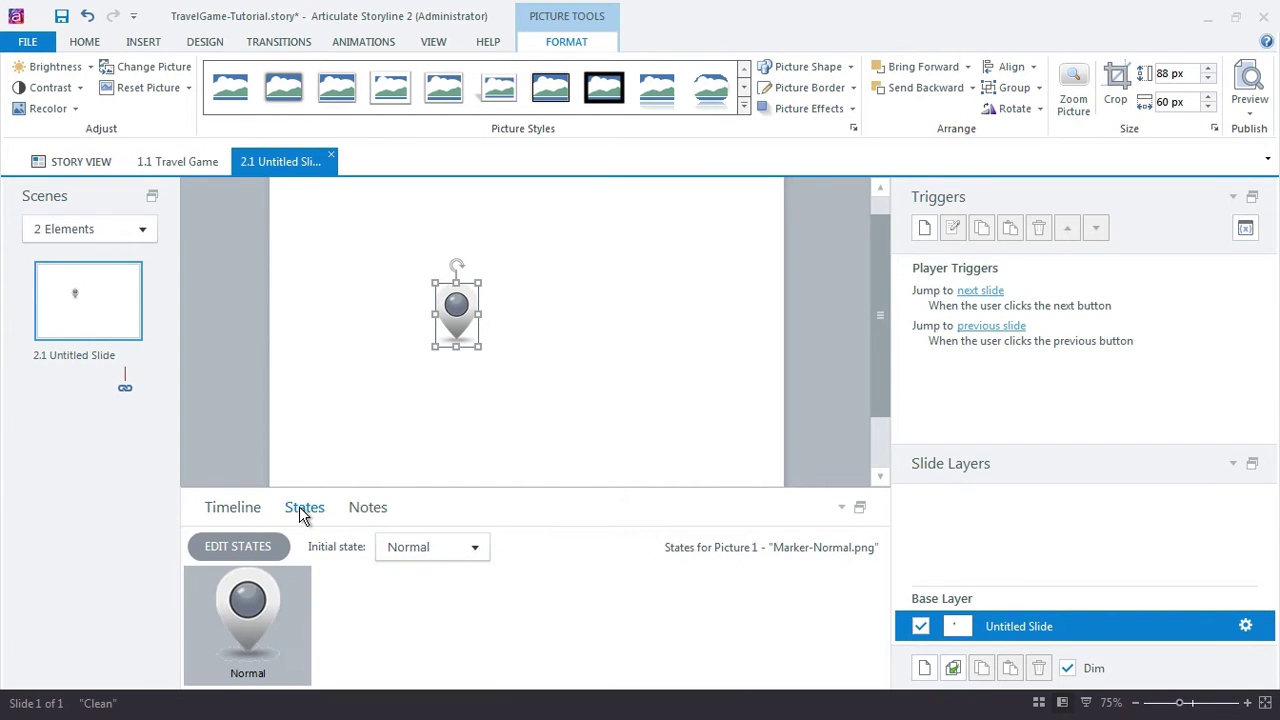
{"action": "left_click", "coordinate": [276, 610]}
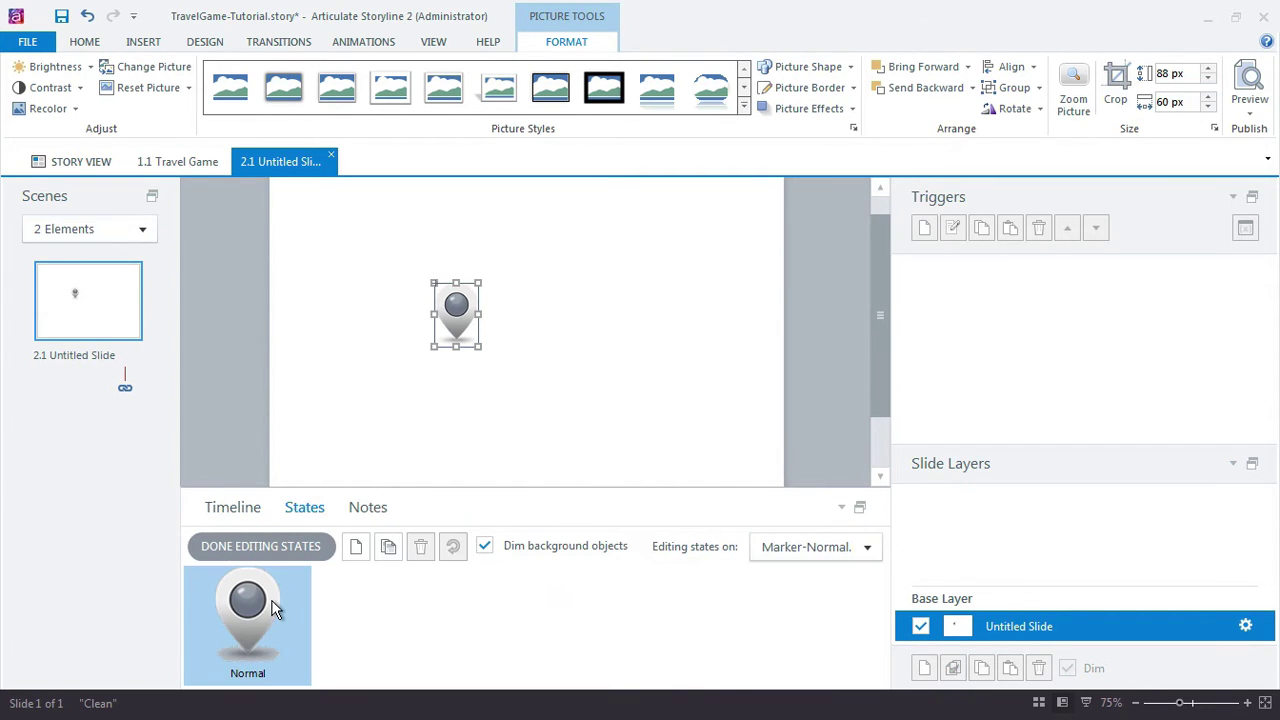
{"action": "left_click", "coordinate": [358, 547]}
{"action": "type", "text": "Hover"}
{"action": "key", "text": "Return"}
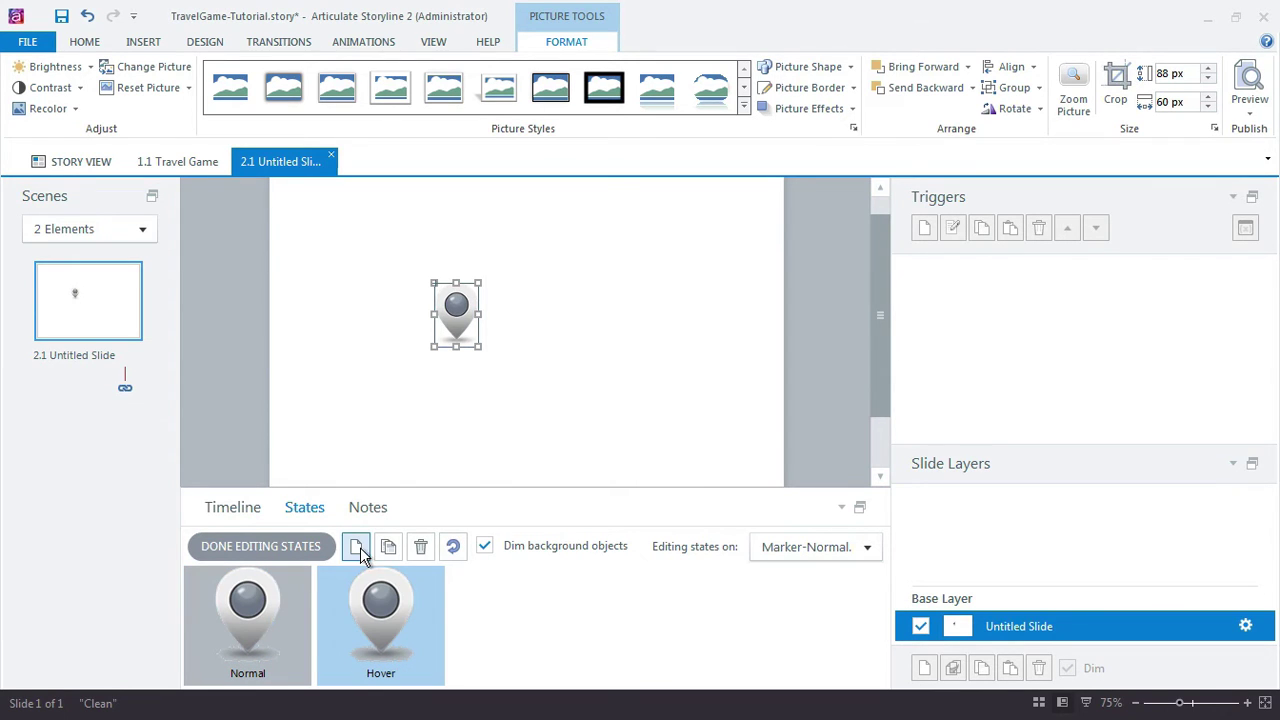
{"action": "right_click", "coordinate": [460, 320]}
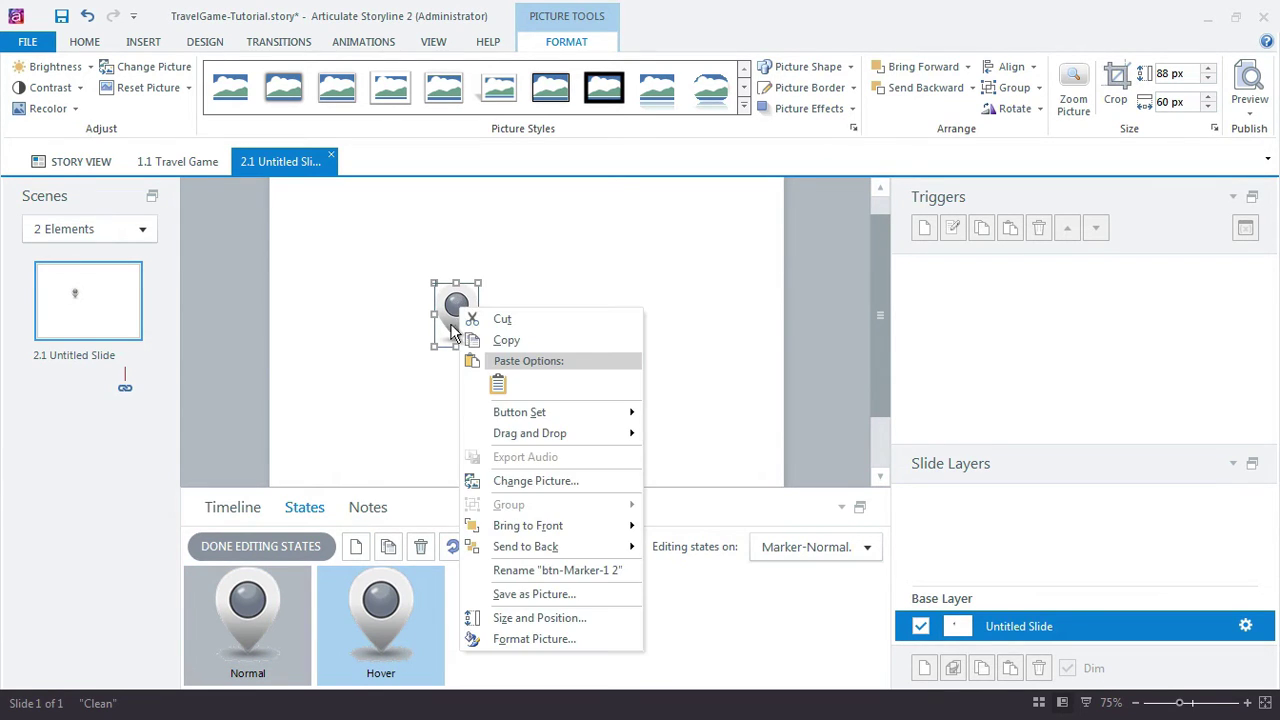
{"action": "left_click", "coordinate": [535, 482]}
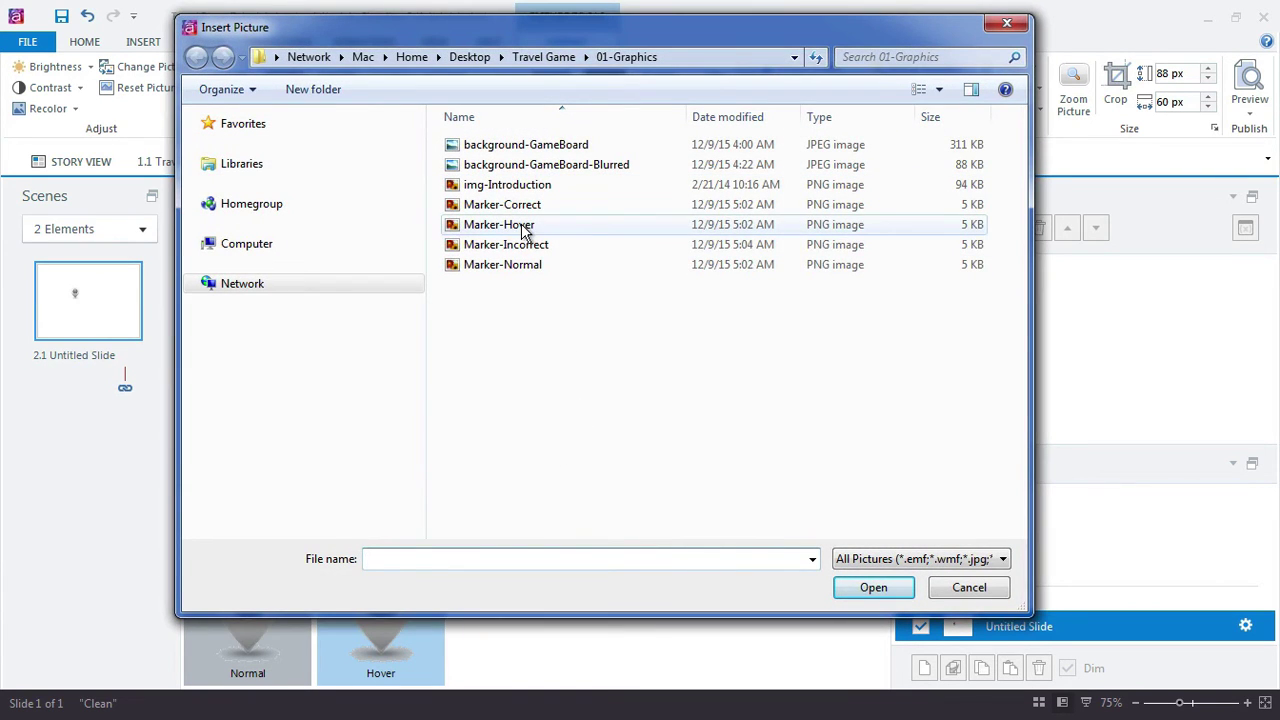
{"action": "double_click", "coordinate": [523, 228]}
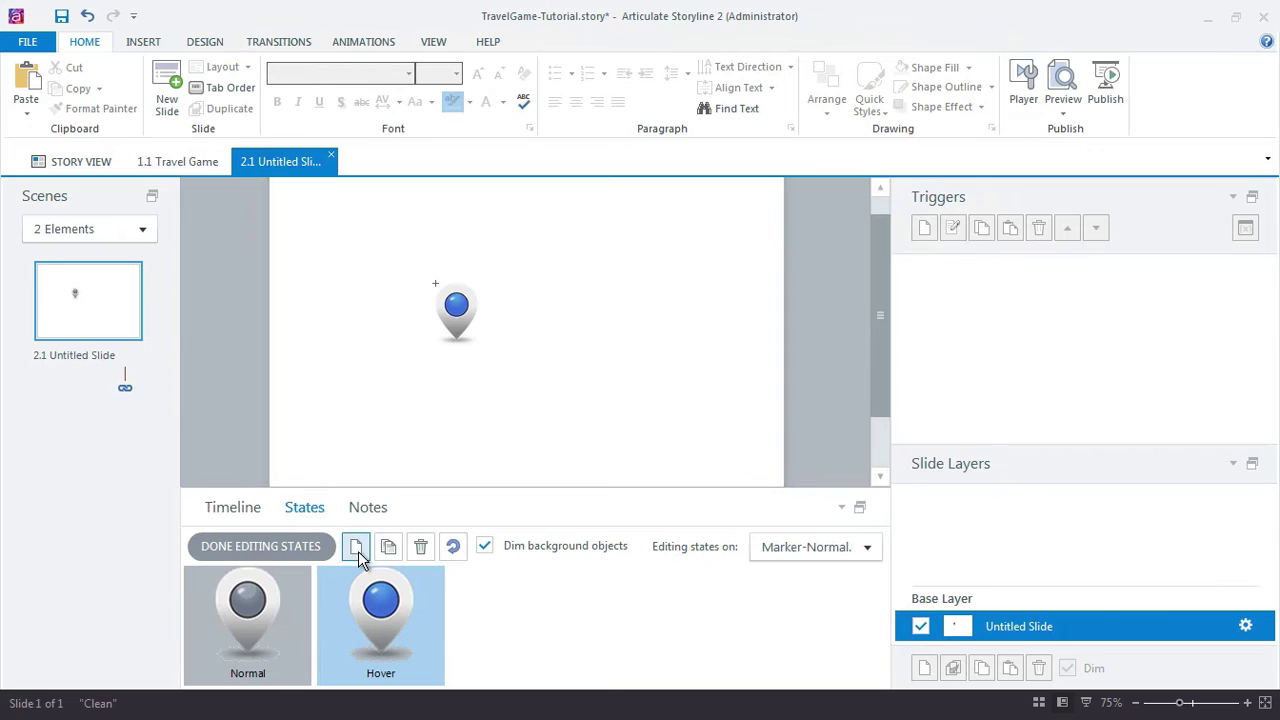
Add a state named Correct to the marker and replace its picture in that state with Marker-Correct
{"action": "left_click", "coordinate": [358, 550]}
{"action": "type", "text": "Correct"}
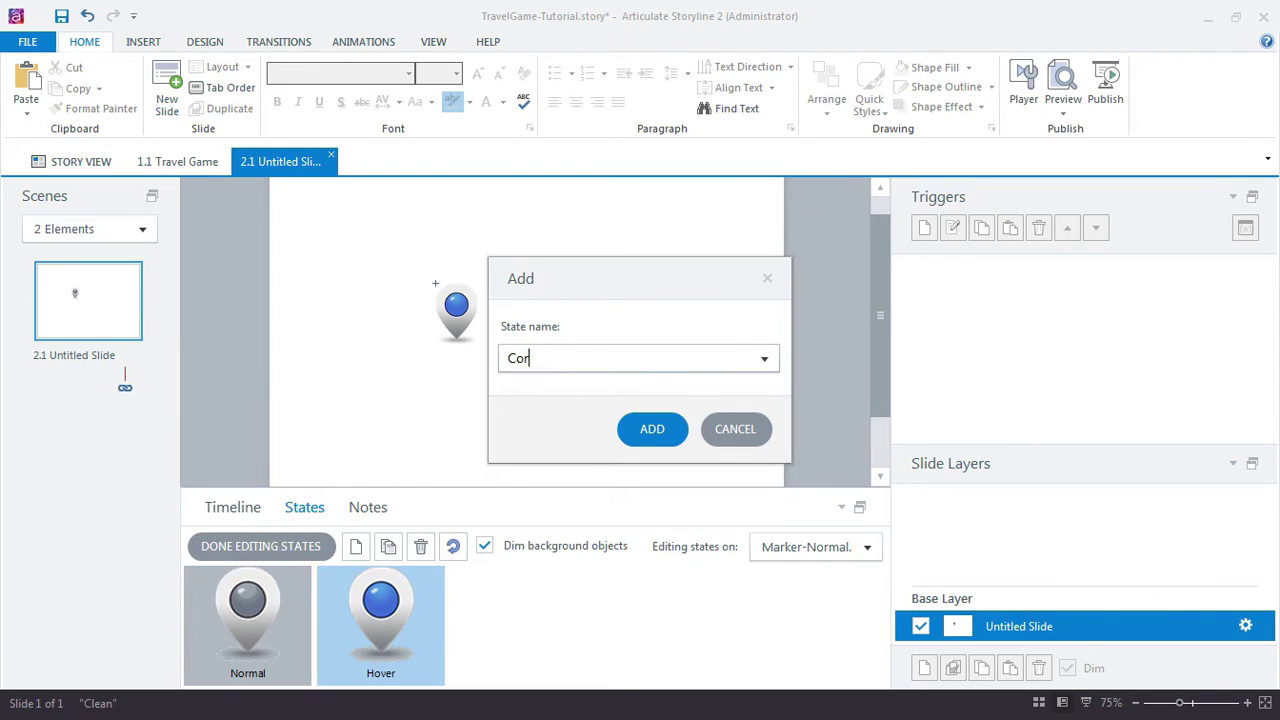
{"action": "left_click", "coordinate": [652, 430]}
{"action": "right_click", "coordinate": [458, 305]}
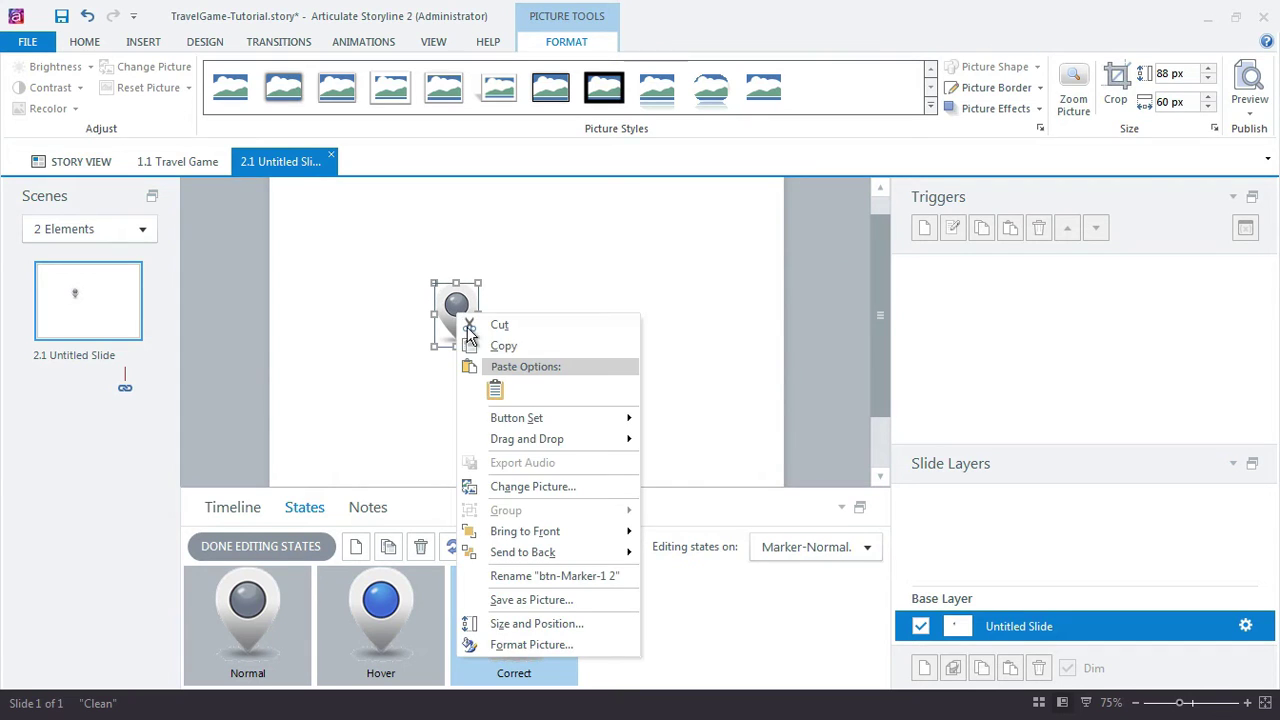
{"action": "left_click", "coordinate": [561, 481]}
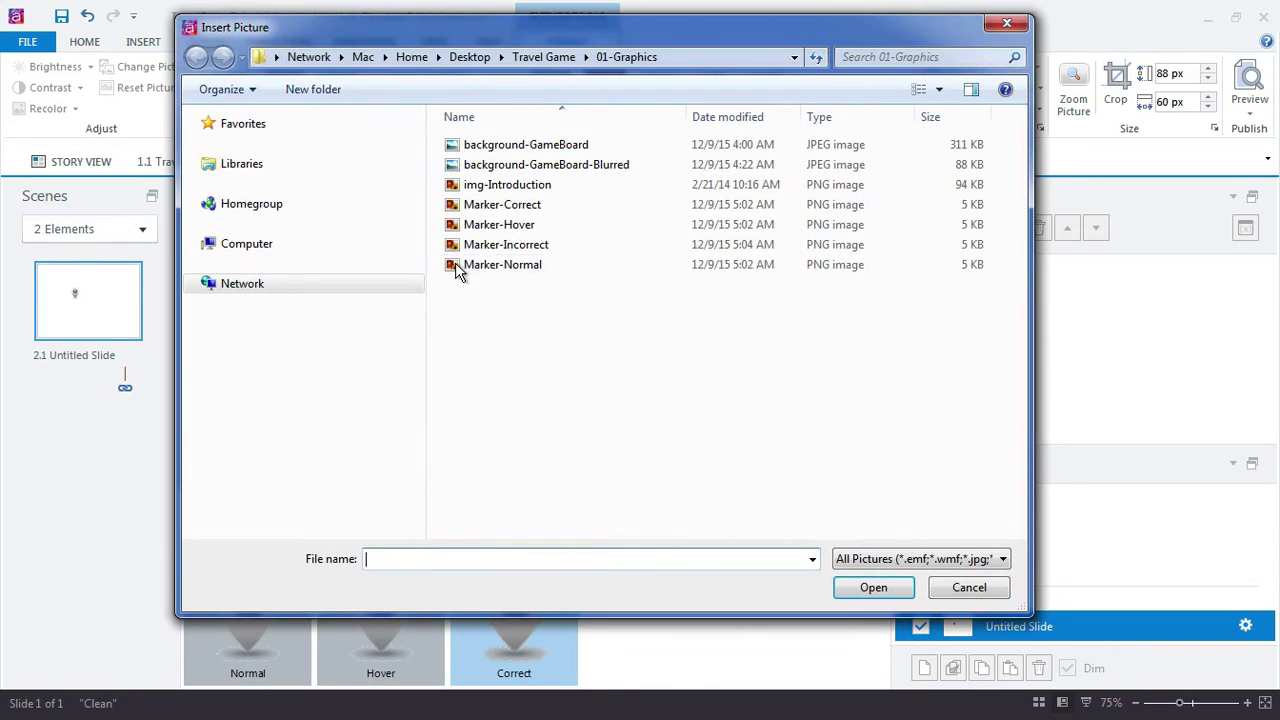
{"action": "double_click", "coordinate": [523, 211]}
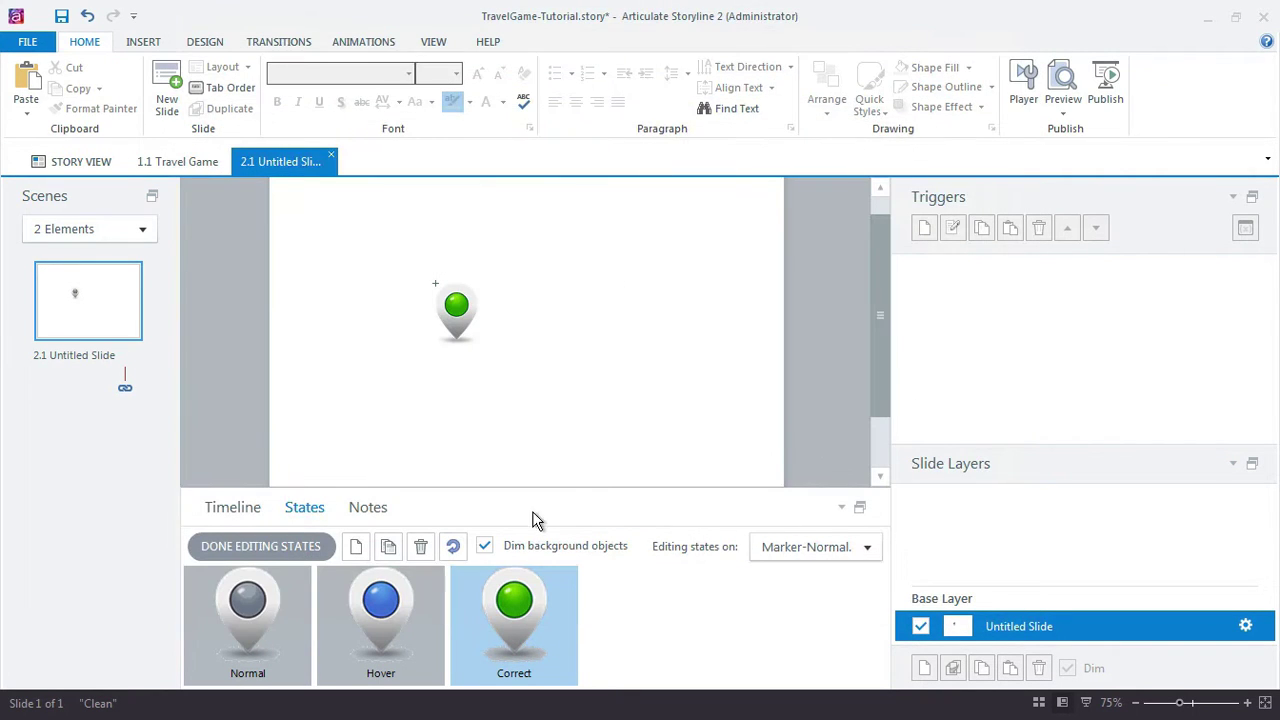
Add a state named Incorrect to the marker using the Marker-Incorrect picture, and finish editing the states
{"action": "left_click", "coordinate": [357, 547]}
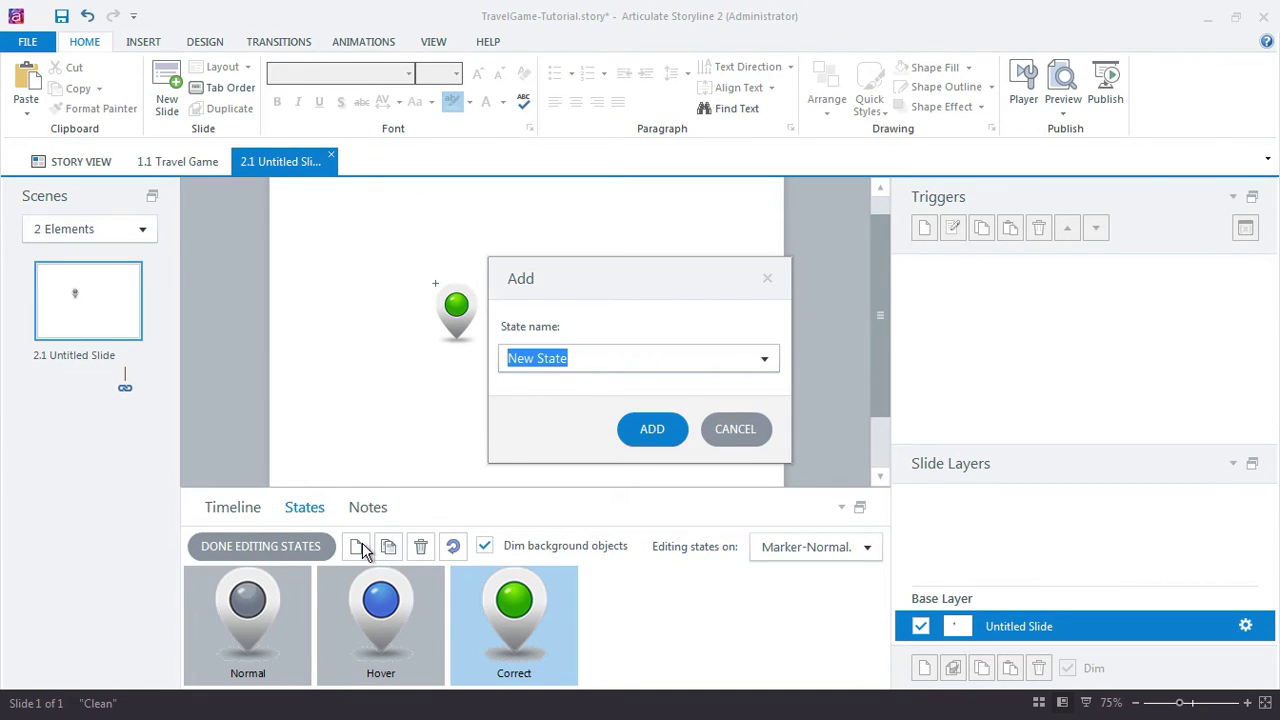
{"action": "type", "text": "Incor"}
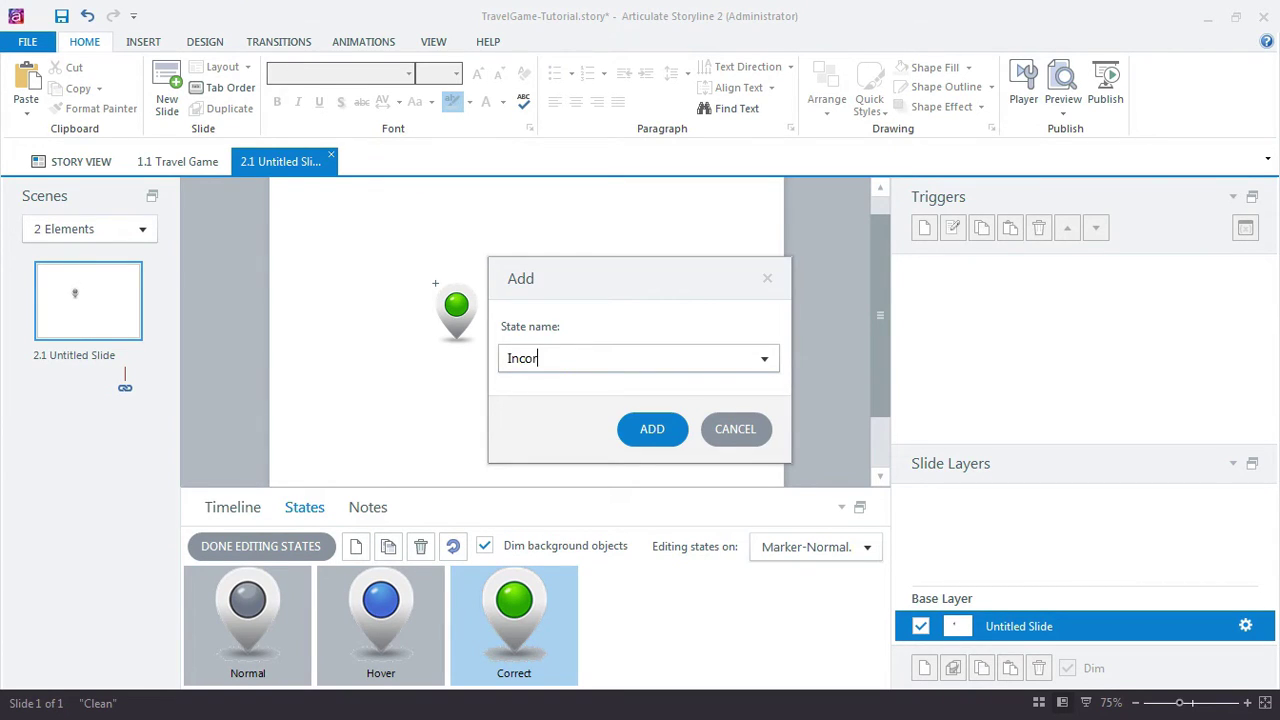
{"action": "type", "text": "rect"}
{"action": "left_click", "coordinate": [652, 429]}
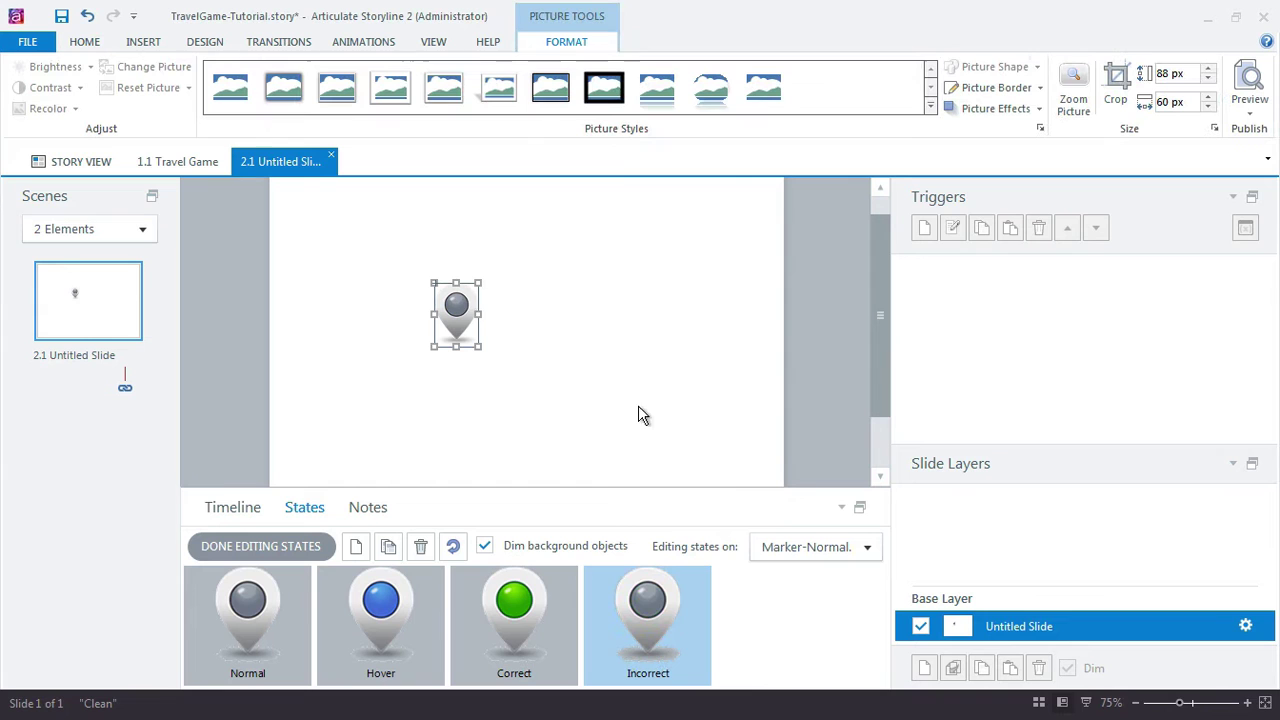
{"action": "right_click", "coordinate": [459, 306]}
{"action": "left_click", "coordinate": [574, 482]}
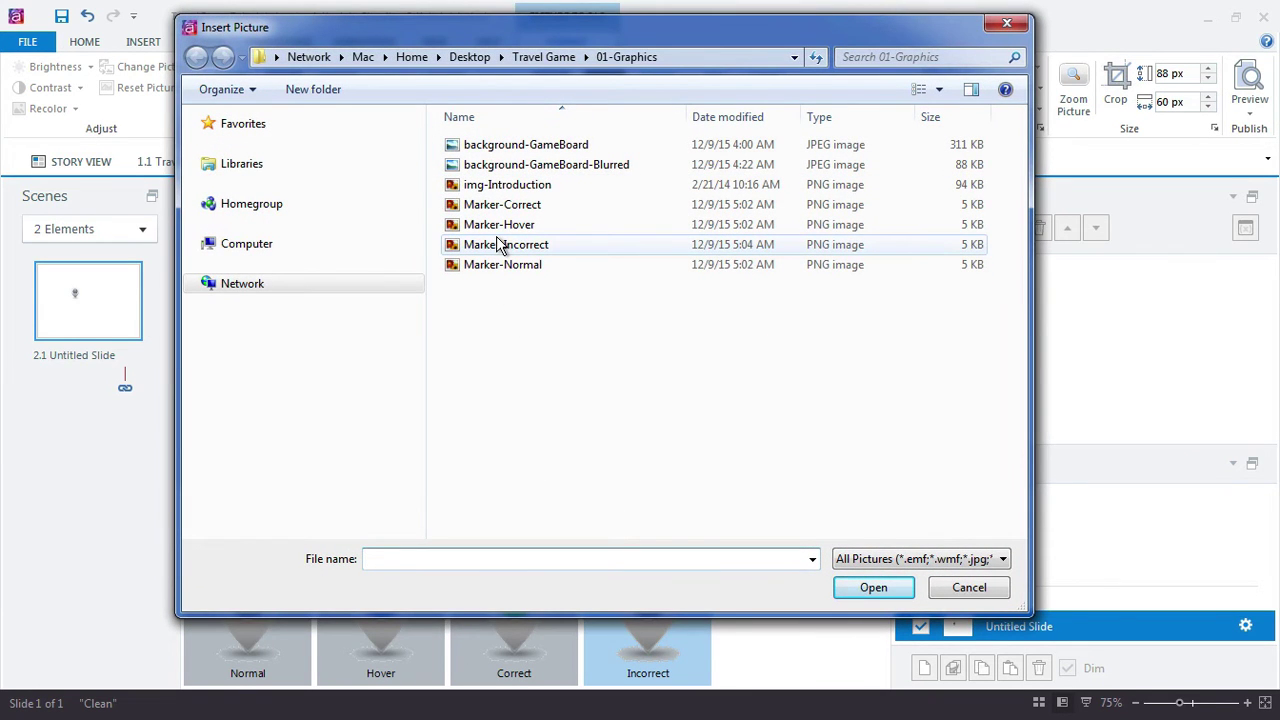
{"action": "double_click", "coordinate": [498, 245]}
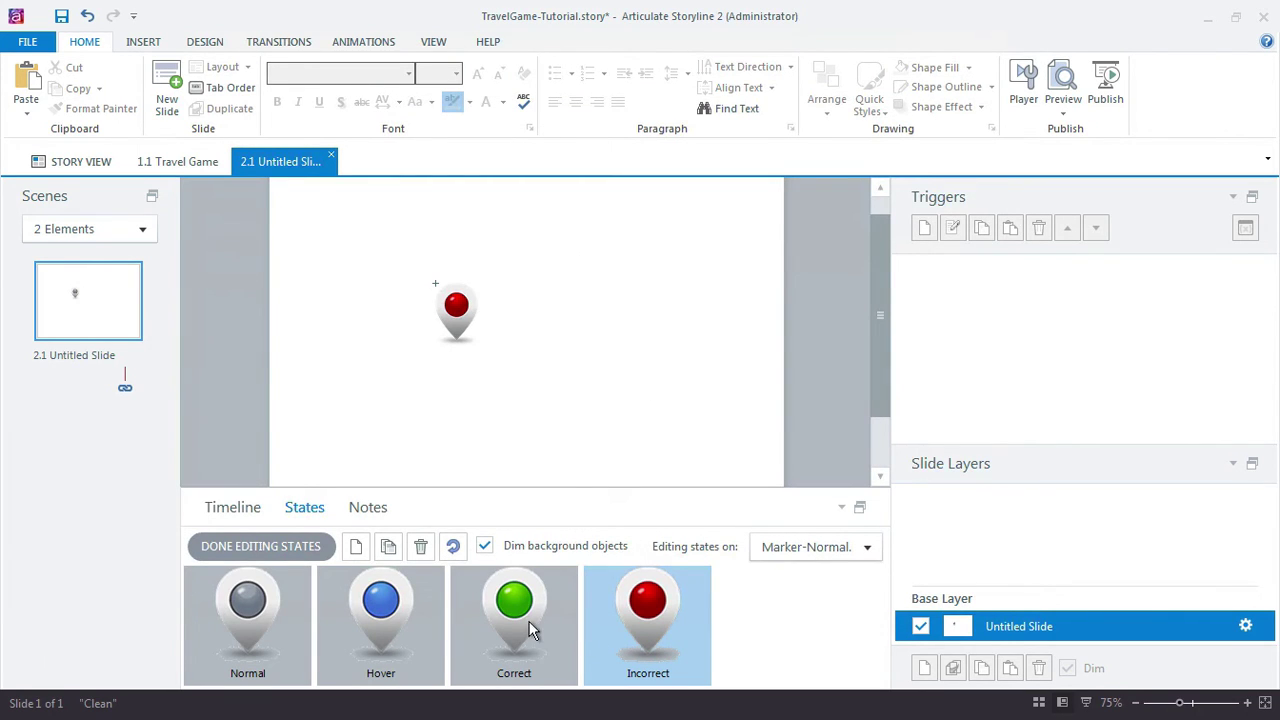
{"action": "left_click", "coordinate": [420, 610]}
{"action": "left_click", "coordinate": [234, 548]}
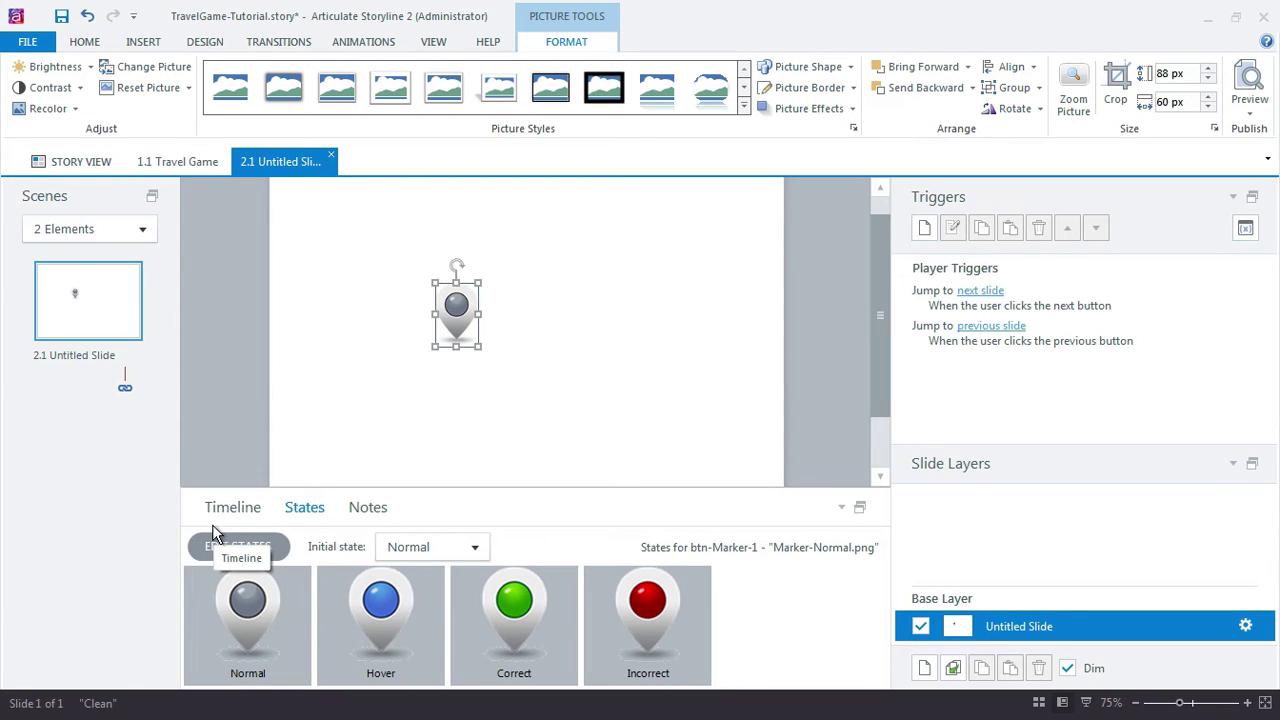
Move the marker near the slide's left edge and draw a wide rounded rectangle to the right of it
{"action": "left_click_drag", "start_coordinate": [461, 294], "coordinate": [326, 270]}
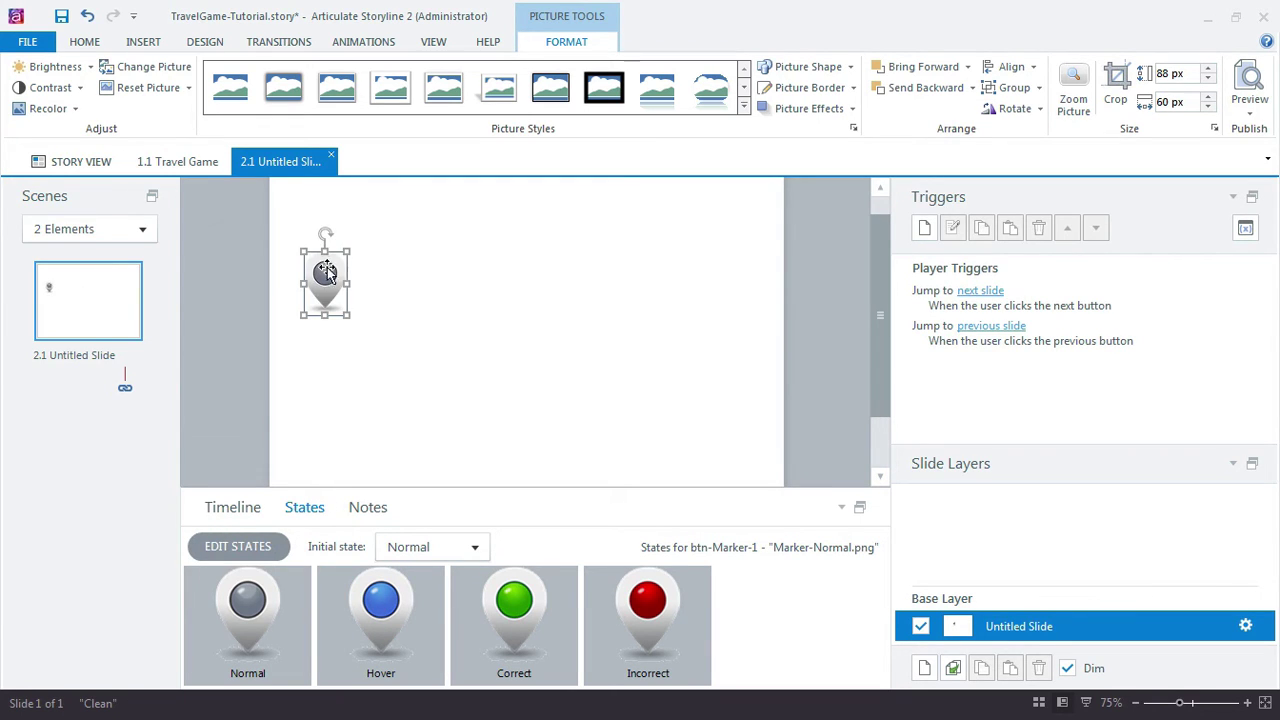
{"action": "left_click", "coordinate": [140, 43]}
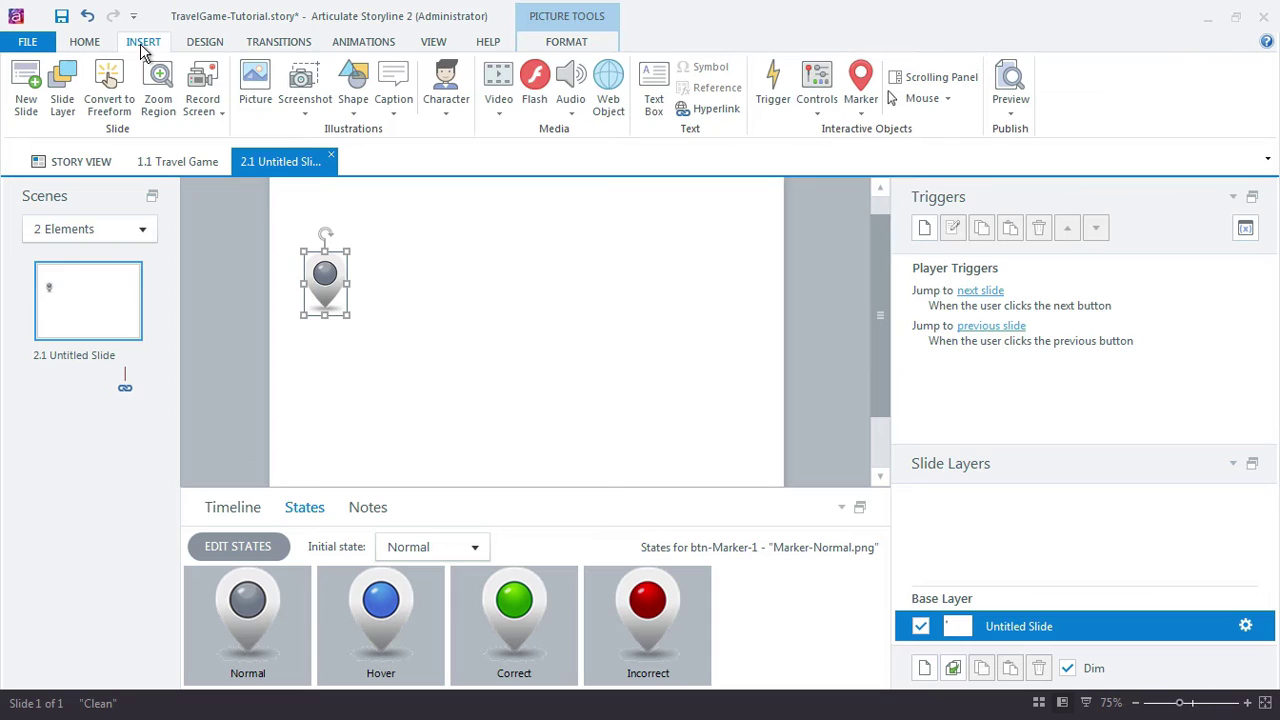
{"action": "left_click", "coordinate": [353, 95]}
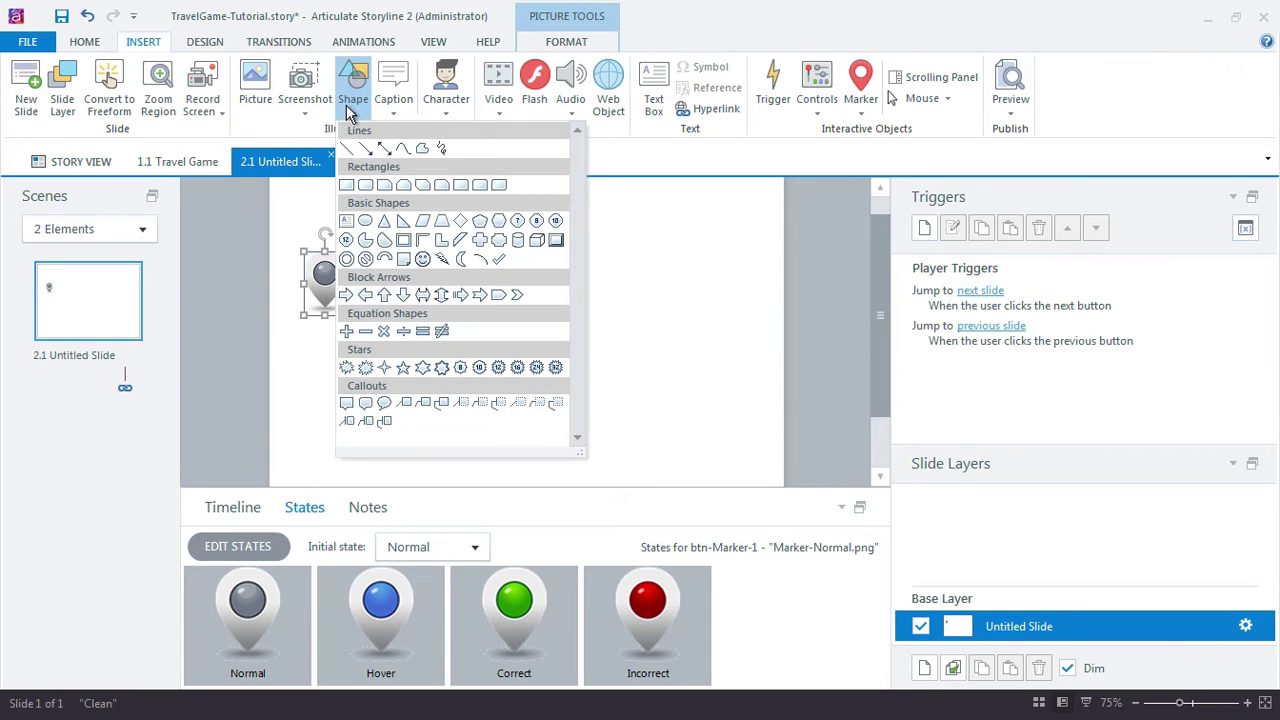
{"action": "left_click", "coordinate": [366, 186]}
{"action": "left_click_drag", "start_coordinate": [452, 274], "coordinate": [574, 313]}
{"action": "left_click", "coordinate": [472, 283]}
{"action": "left_click", "coordinate": [683, 346]}
{"action": "left_click", "coordinate": [503, 276]}
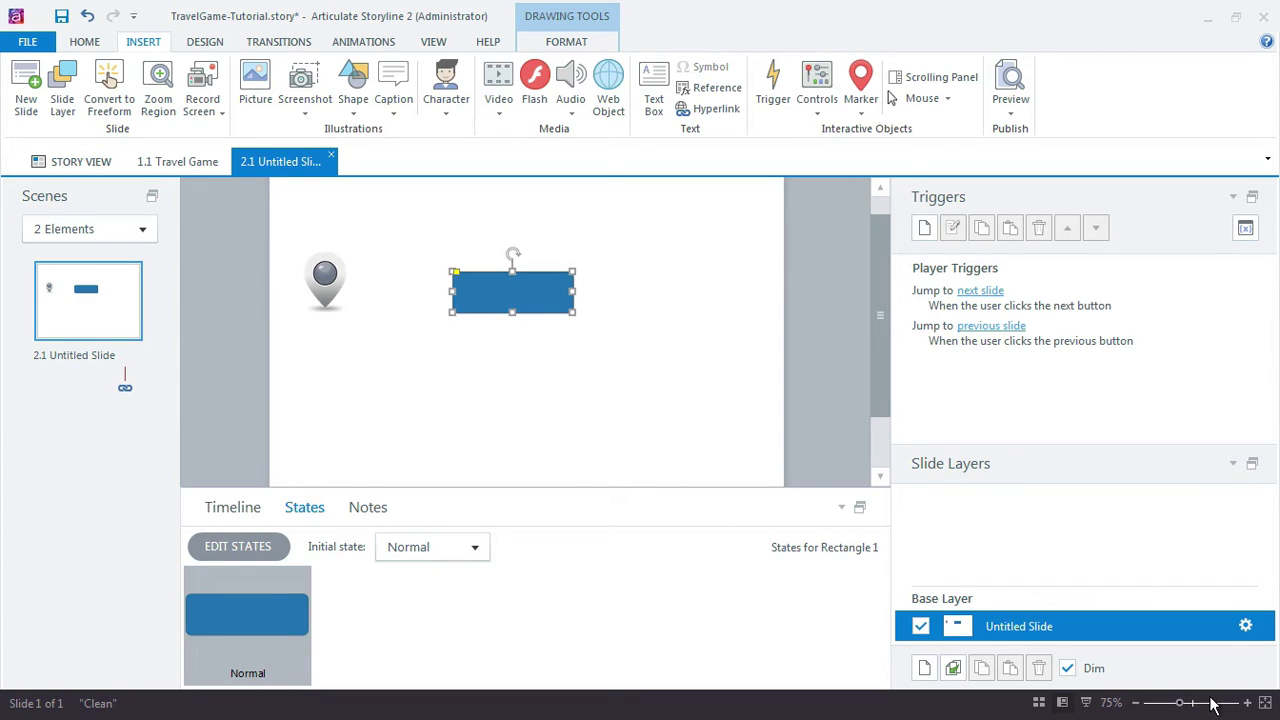
{"action": "left_click_drag", "start_coordinate": [1180, 705], "coordinate": [1192, 705]}
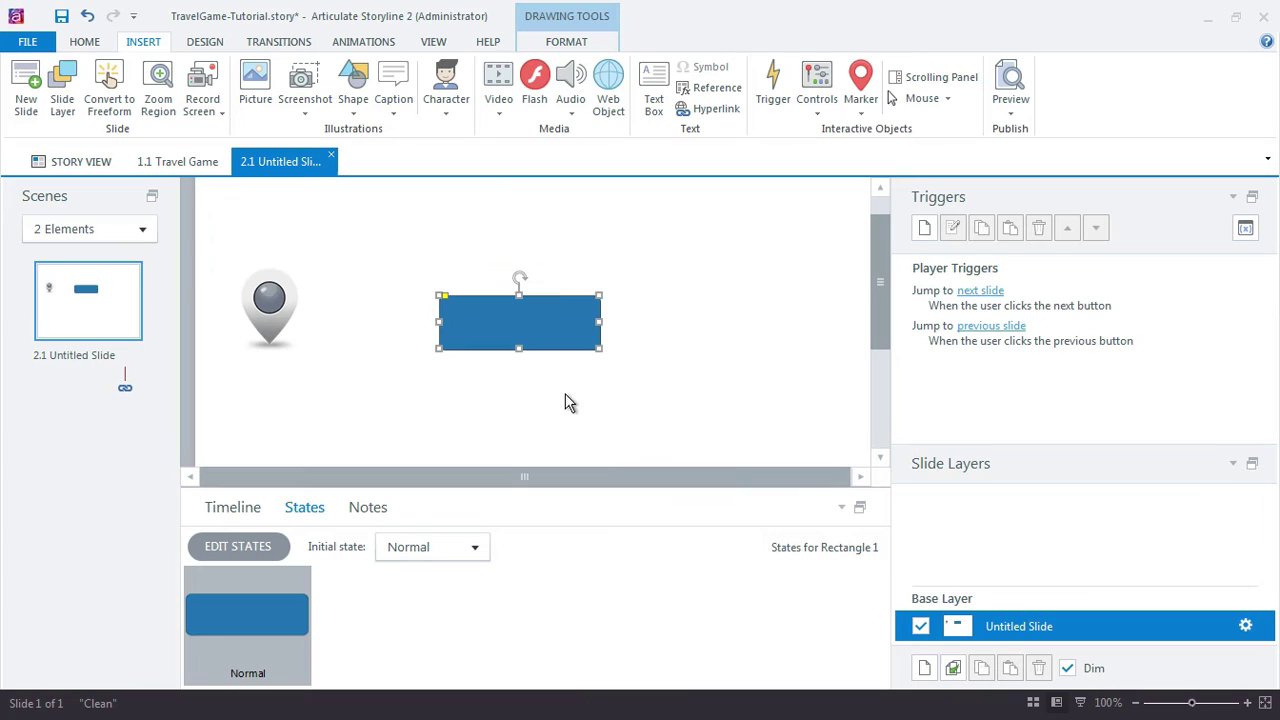
Reduce the rounded rectangle's height to 48 px and label it Submit
{"action": "left_click", "coordinate": [1265, 703]}
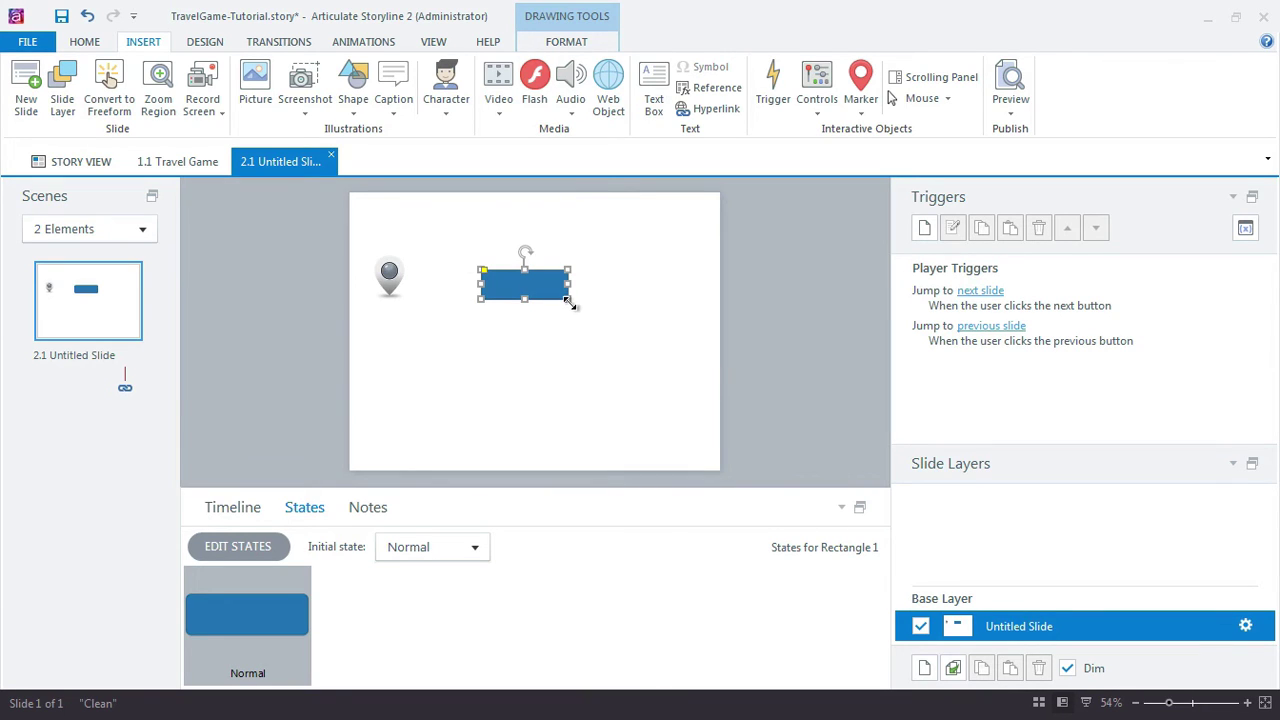
{"action": "left_click", "coordinate": [620, 331]}
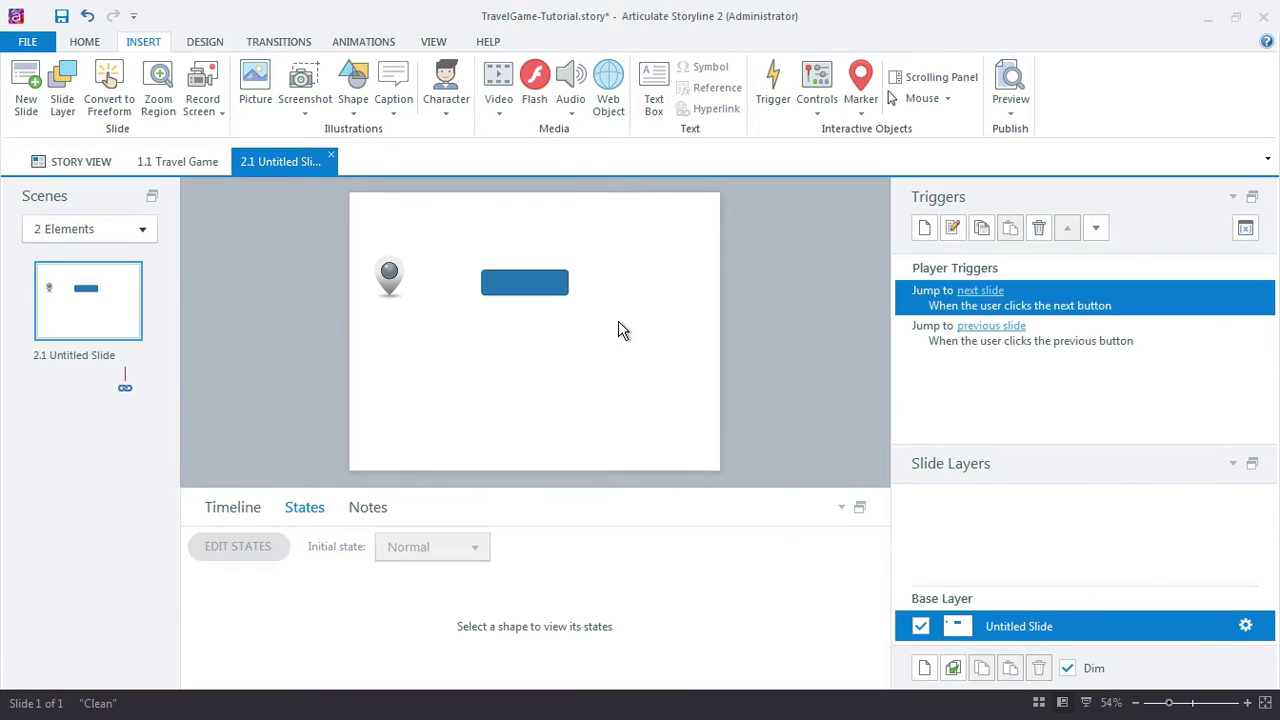
{"action": "left_click", "coordinate": [535, 290]}
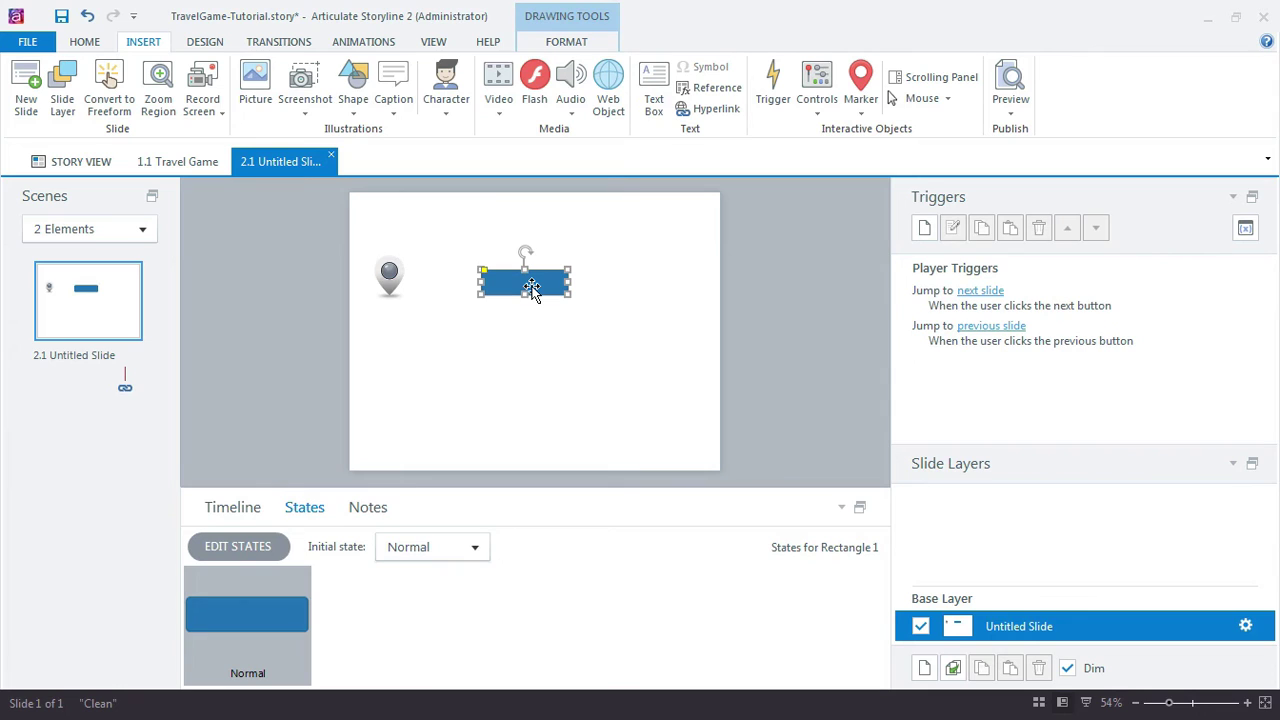
{"action": "type", "text": "Submit"}
{"action": "left_click", "coordinate": [722, 332]}
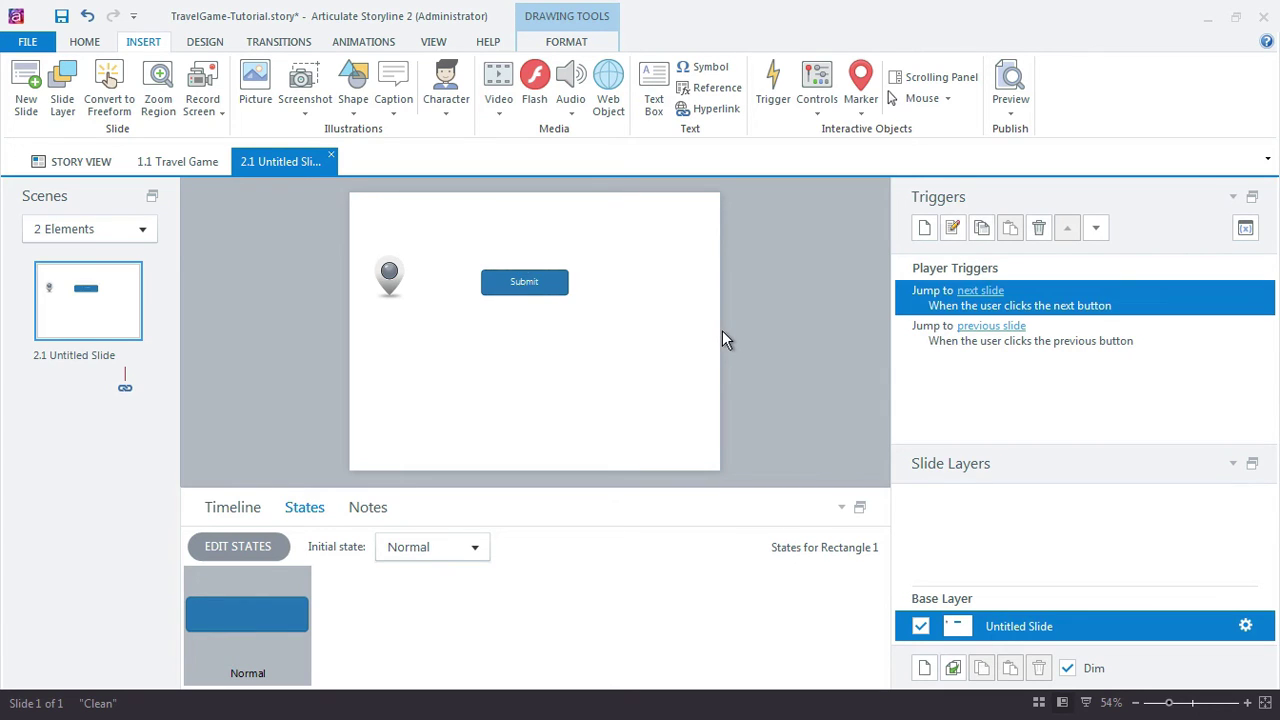
Add a Hover state to the Submit button
{"action": "left_click", "coordinate": [539, 297]}
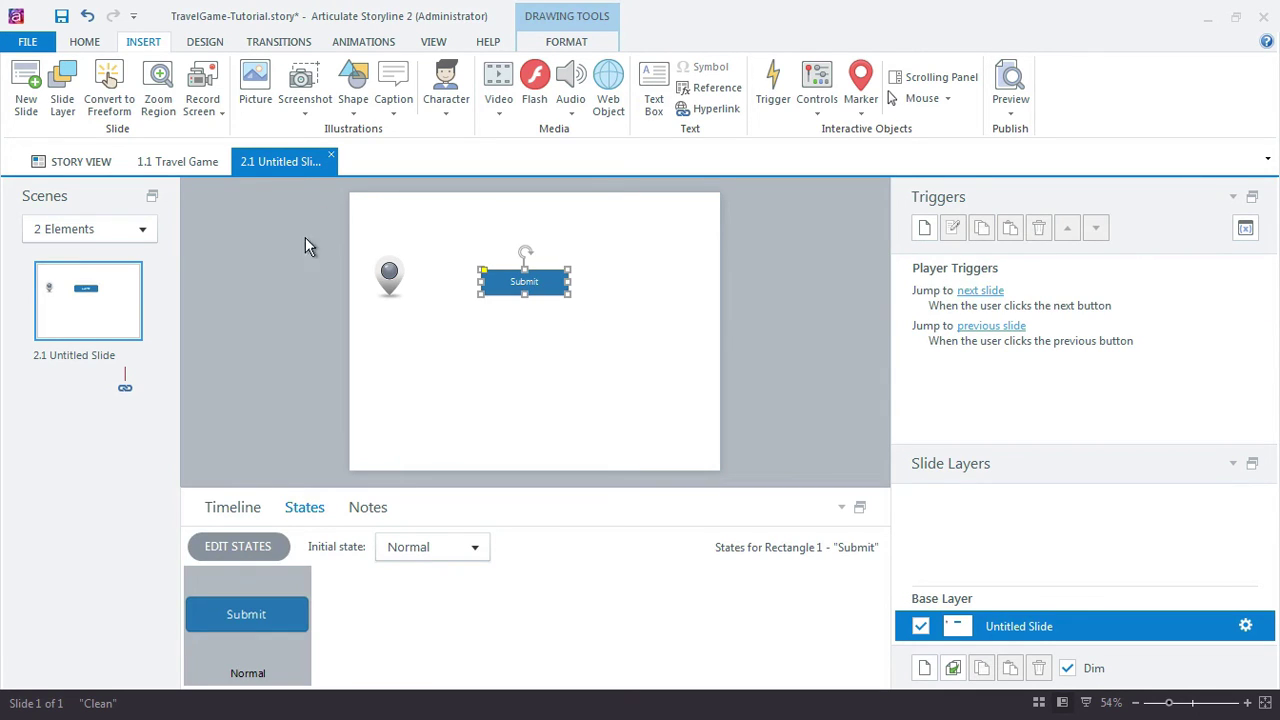
{"action": "left_click", "coordinate": [283, 550]}
{"action": "left_click", "coordinate": [354, 547]}
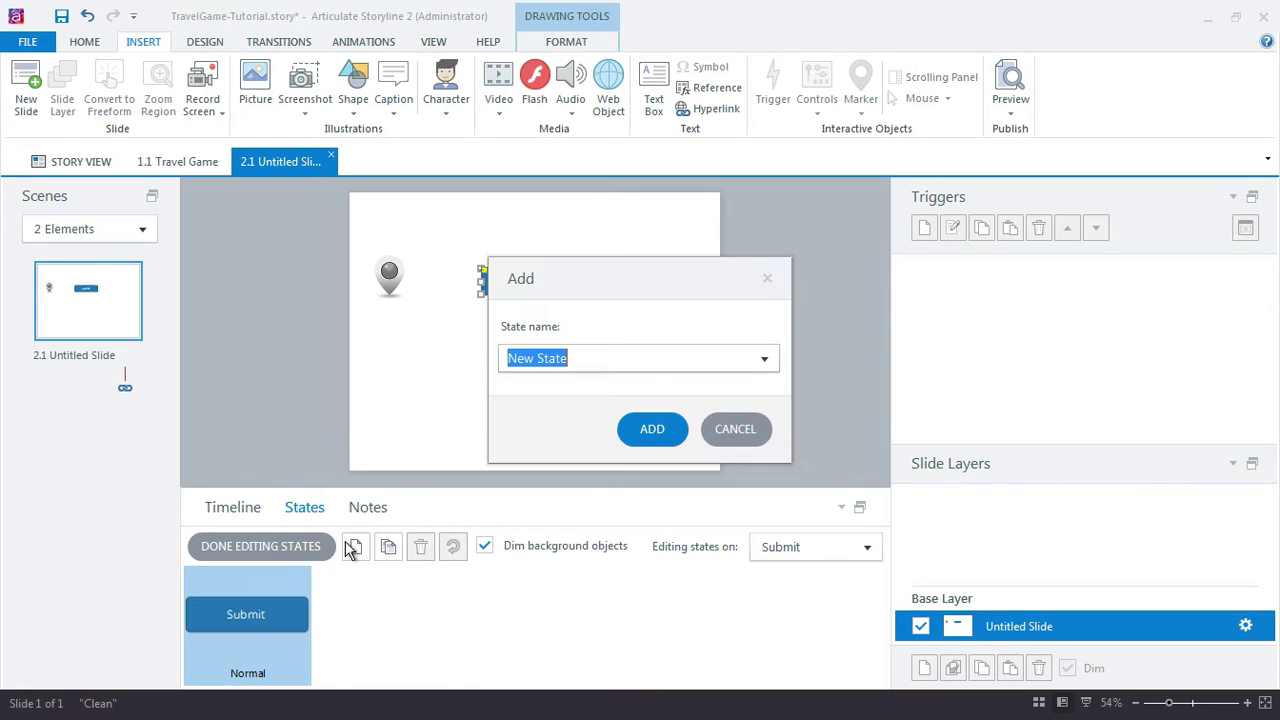
{"action": "type", "text": "Hover"}
{"action": "key", "text": "Return"}
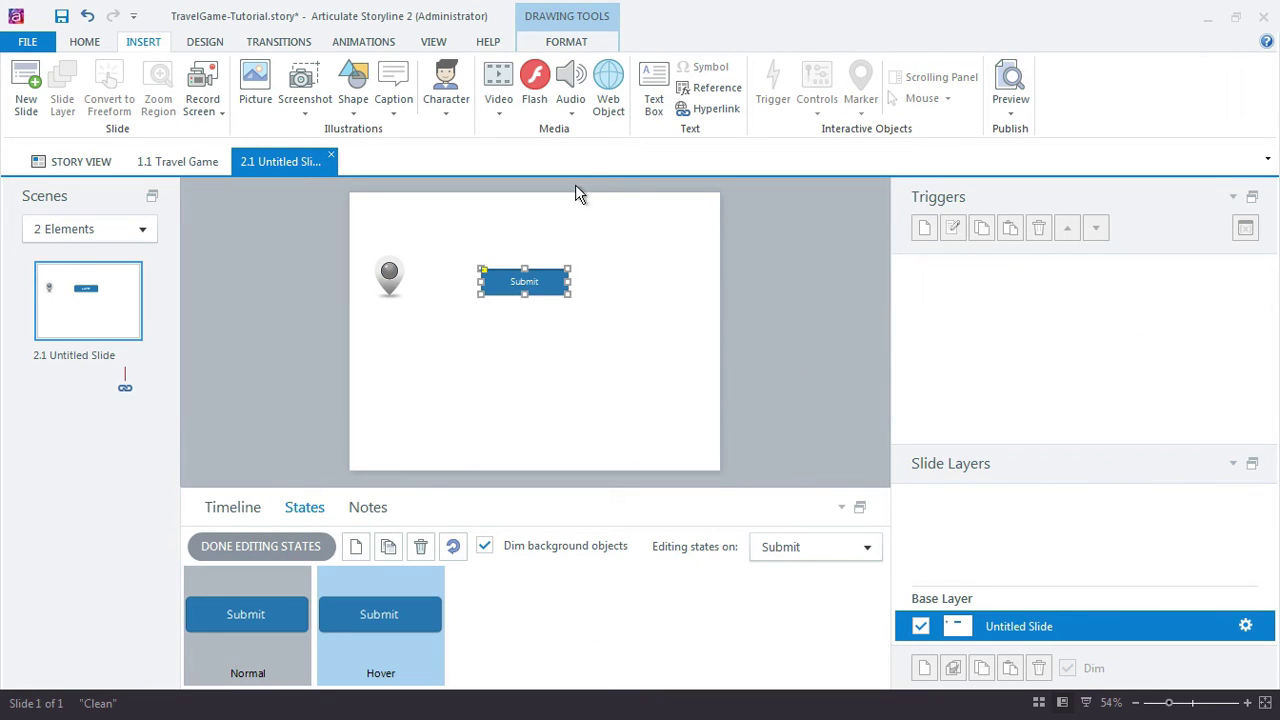
Give the Submit button's Hover state a lighter blue fill and a matching lighter blue outline
{"action": "left_click", "coordinate": [578, 48]}
{"action": "left_click", "coordinate": [836, 67]}
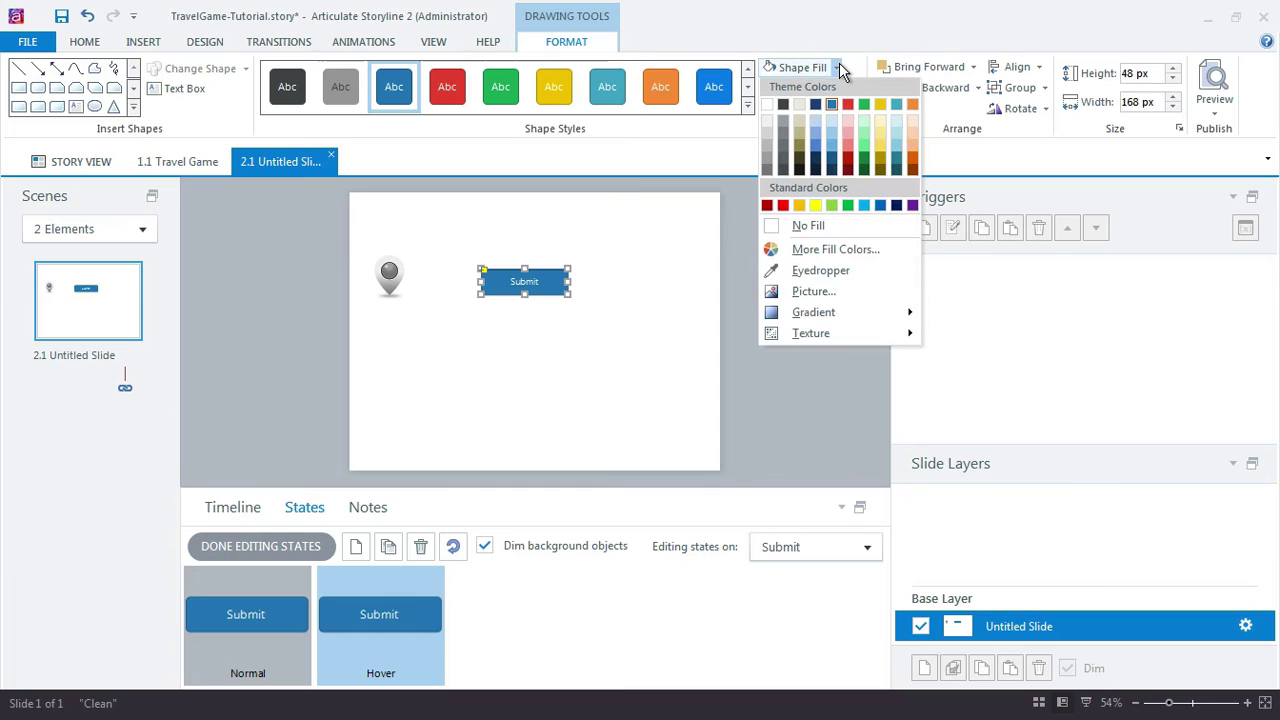
{"action": "left_click", "coordinate": [831, 145]}
{"action": "left_click", "coordinate": [792, 308]}
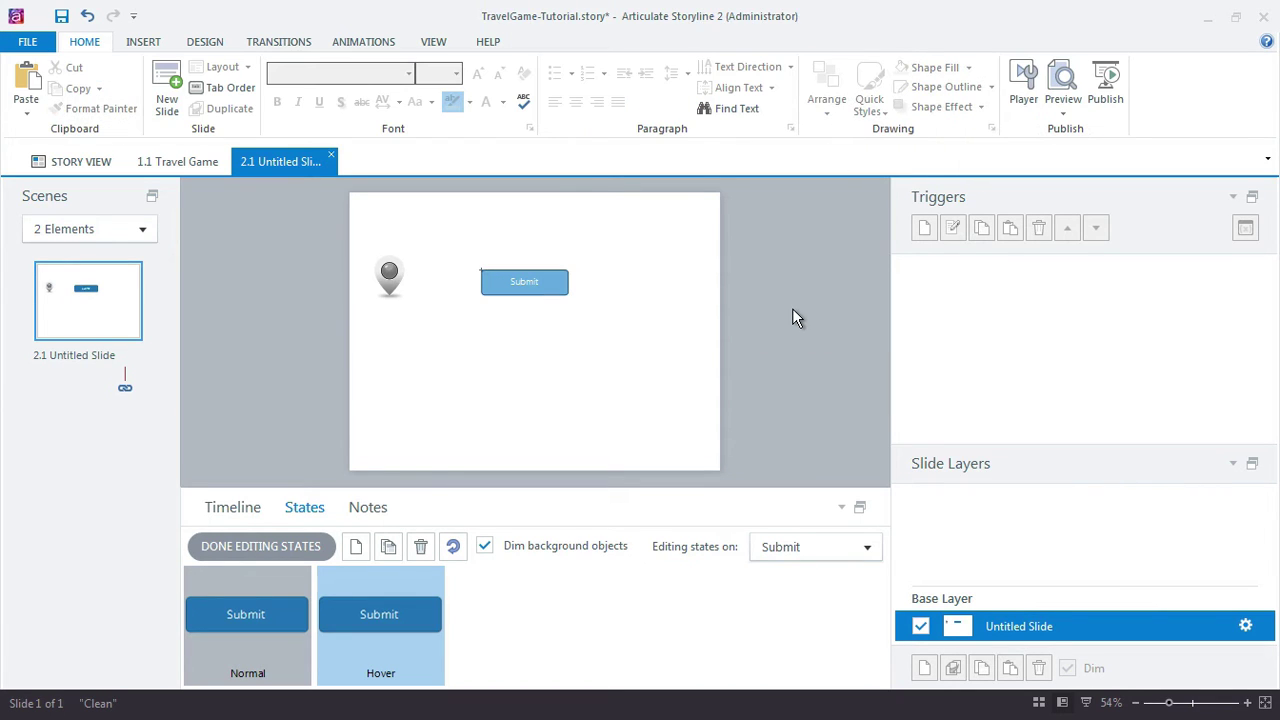
{"action": "left_click", "coordinate": [557, 292]}
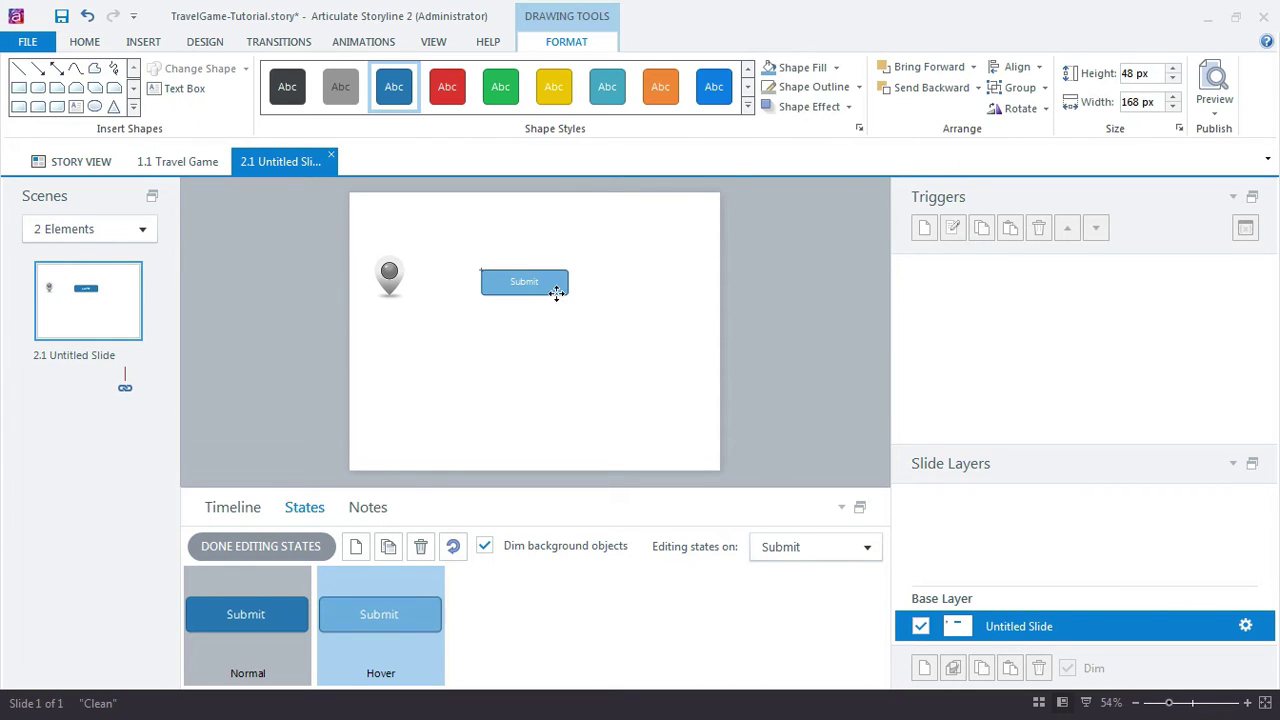
{"action": "left_click", "coordinate": [860, 87]}
{"action": "left_click", "coordinate": [841, 155]}
{"action": "left_click", "coordinate": [777, 305]}
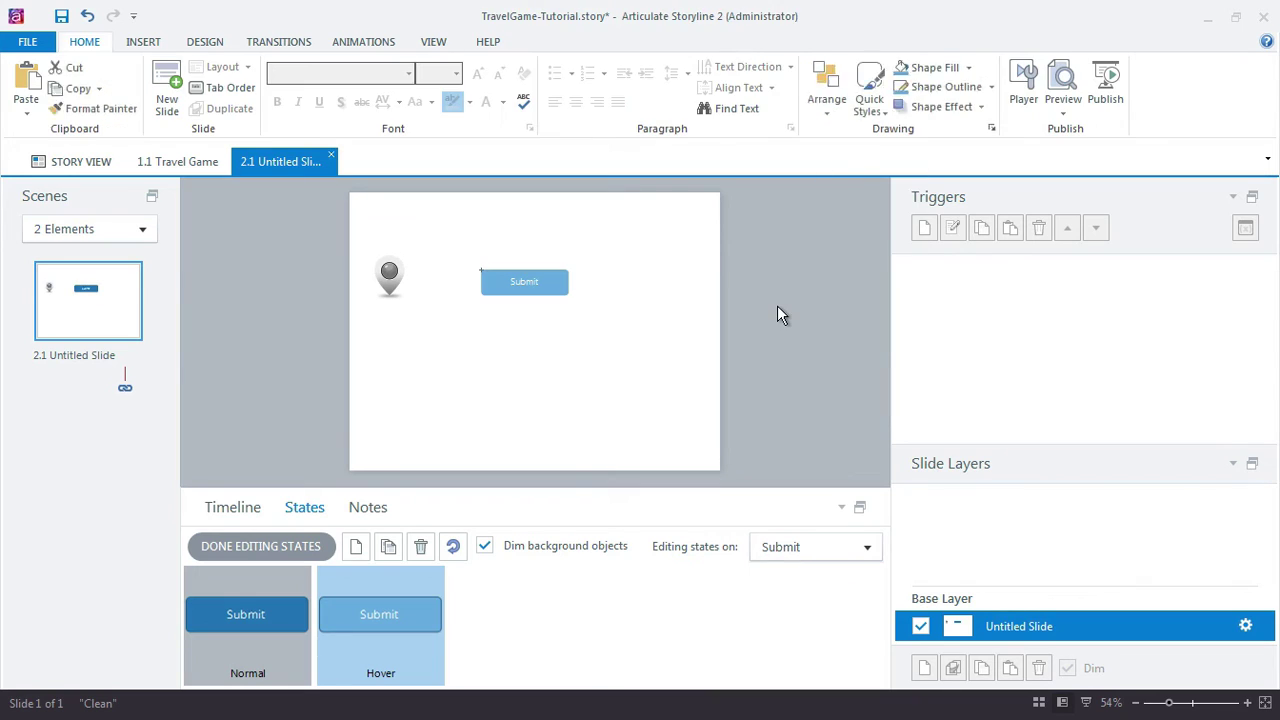
Compare the Submit button's Normal and Hover states and finish editing the states
{"action": "left_click", "coordinate": [306, 612]}
{"action": "left_click", "coordinate": [321, 612]}
{"action": "left_click", "coordinate": [281, 606]}
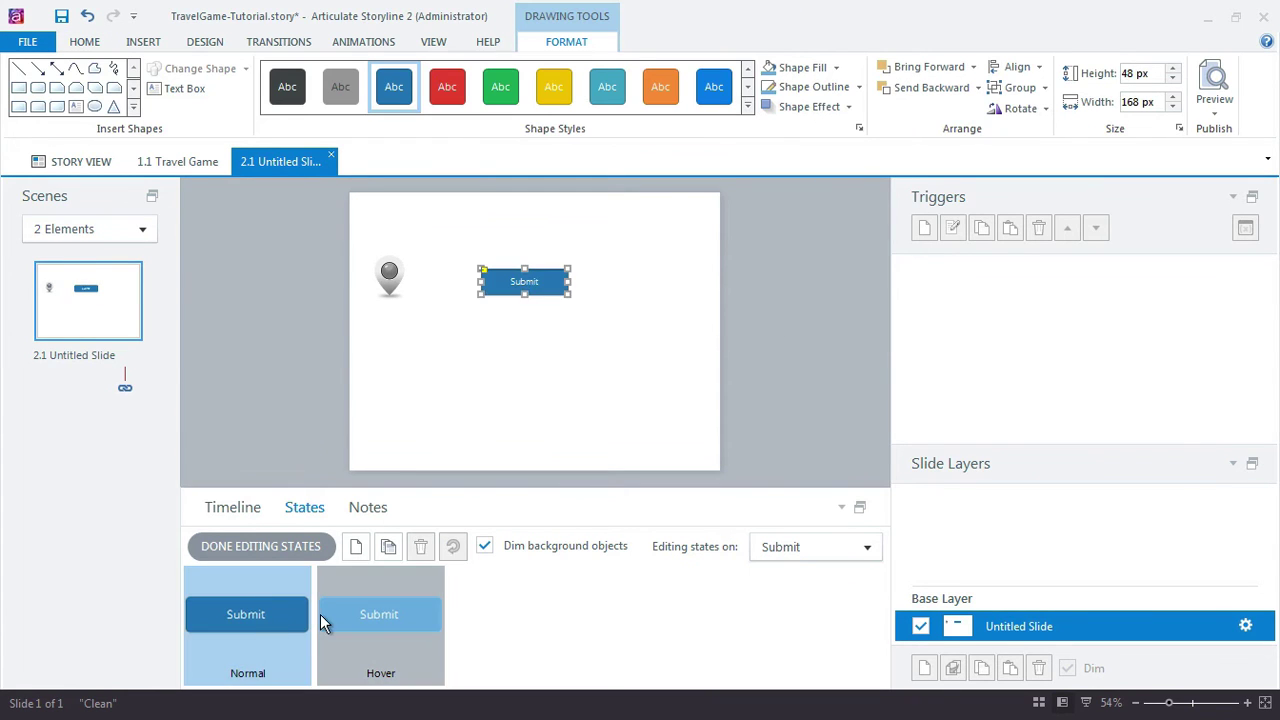
{"action": "left_click", "coordinate": [320, 614]}
{"action": "left_click", "coordinate": [260, 546]}
Rename the Submit rectangle as btn-Submit in the timeline
{"action": "left_click", "coordinate": [230, 508]}
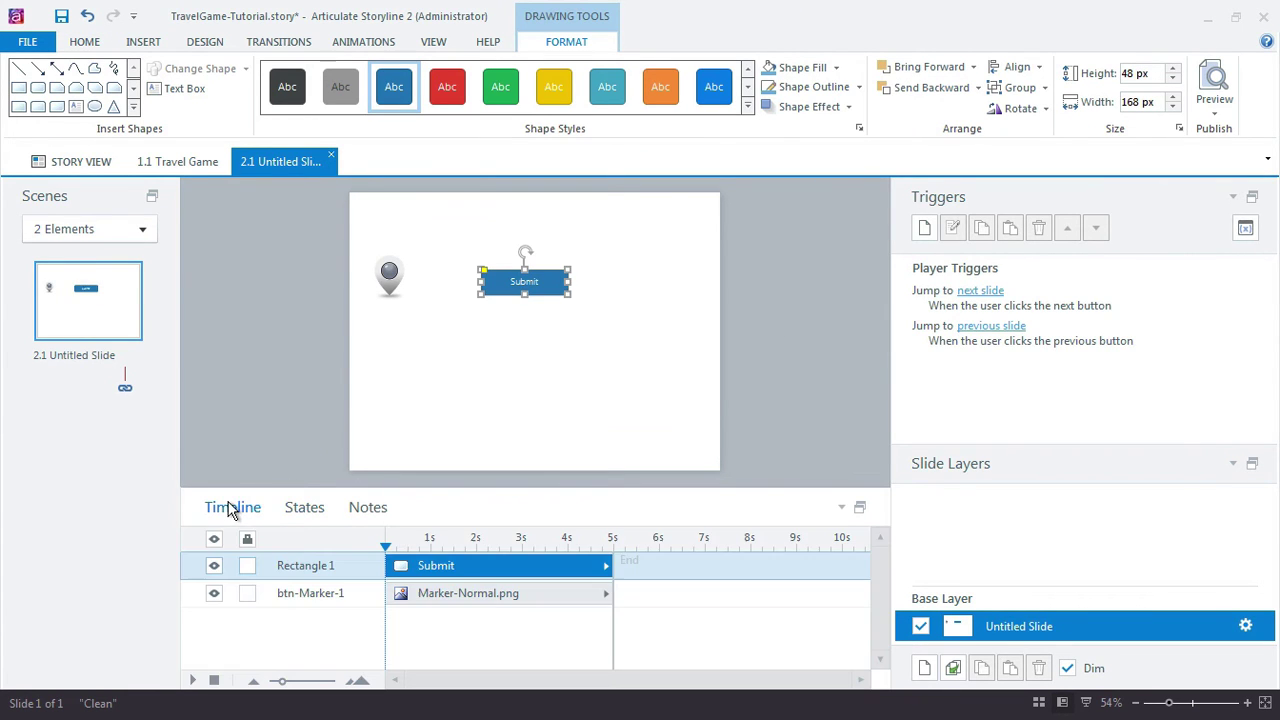
{"action": "double_click", "coordinate": [285, 566]}
{"action": "type", "text": "btn"}
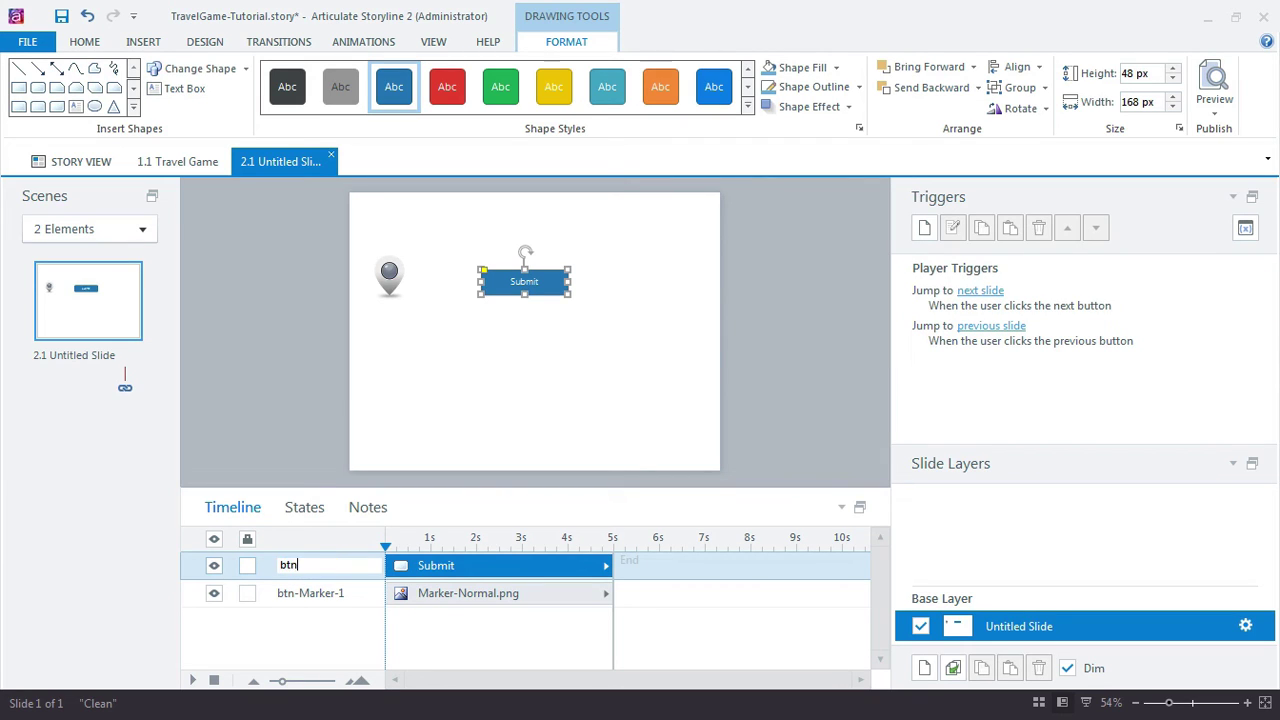
{"action": "type", "text": "-Submit"}
{"action": "key", "text": "Return"}
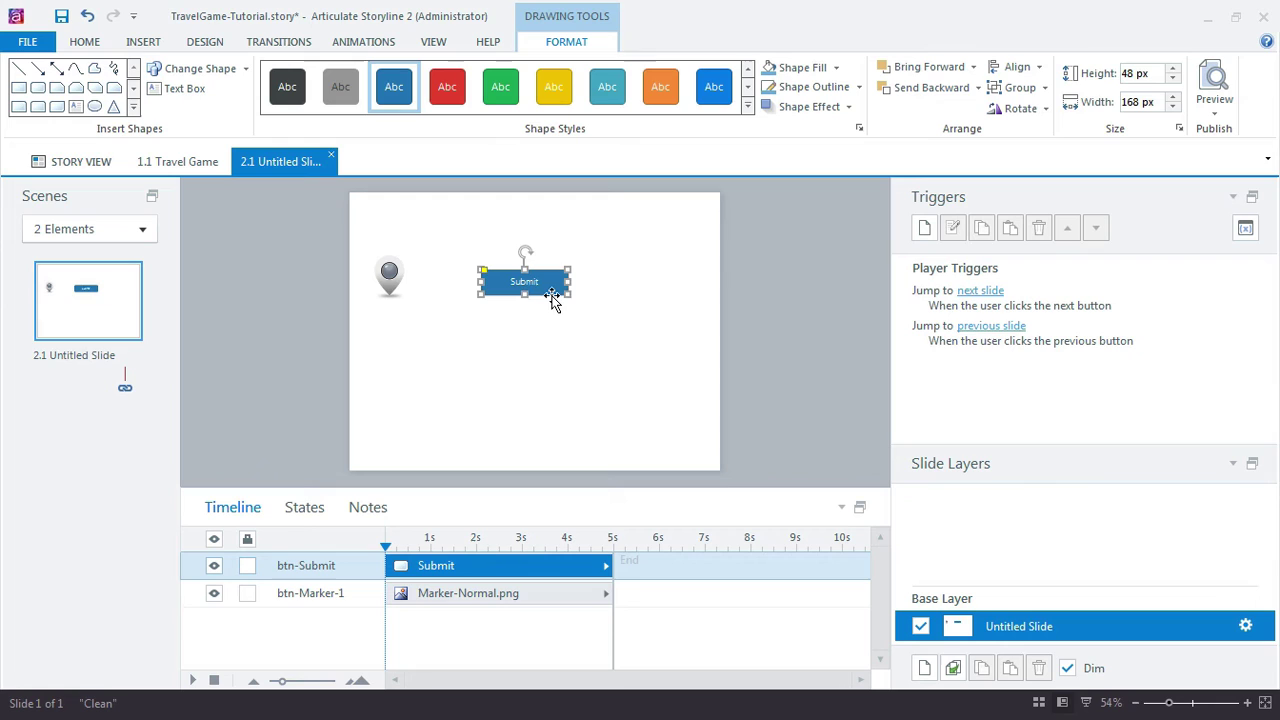
Place a copy of the Submit button to its right and change the copy's label to Continue
{"action": "left_click_drag", "start_coordinate": [553, 302], "coordinate": [662, 302], "text": "ctrl"}
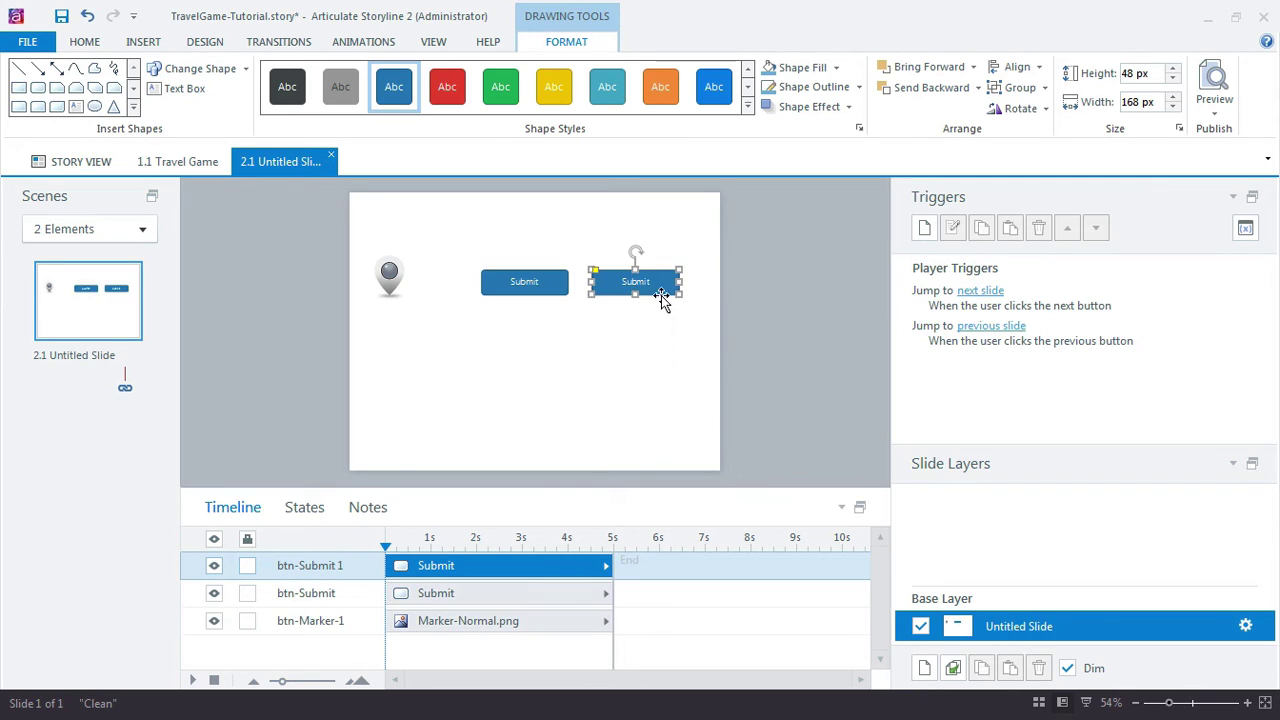
{"action": "double_click", "coordinate": [634, 282]}
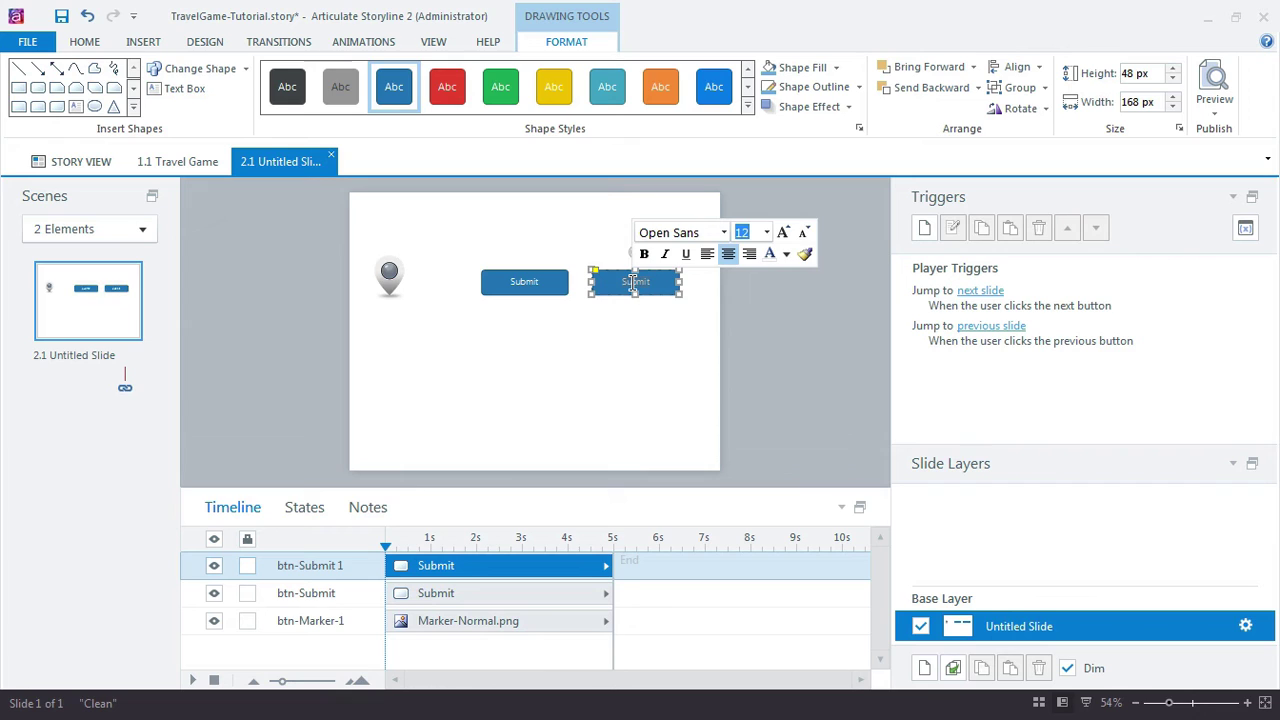
{"action": "key", "text": "BackSpace"}
{"action": "type", "text": "Cont"}
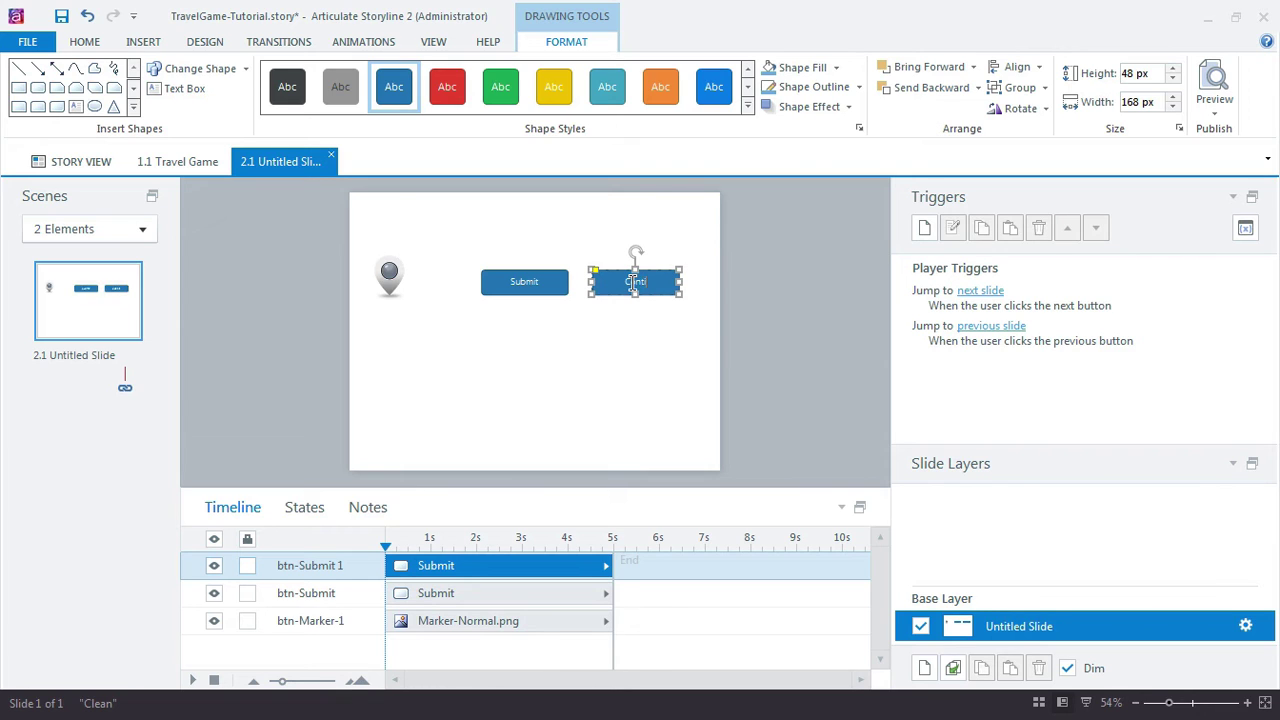
{"action": "type", "text": "inue"}
{"action": "left_click", "coordinate": [763, 280]}
Apply the yellow shape style to the Continue button
{"action": "left_click", "coordinate": [639, 276]}
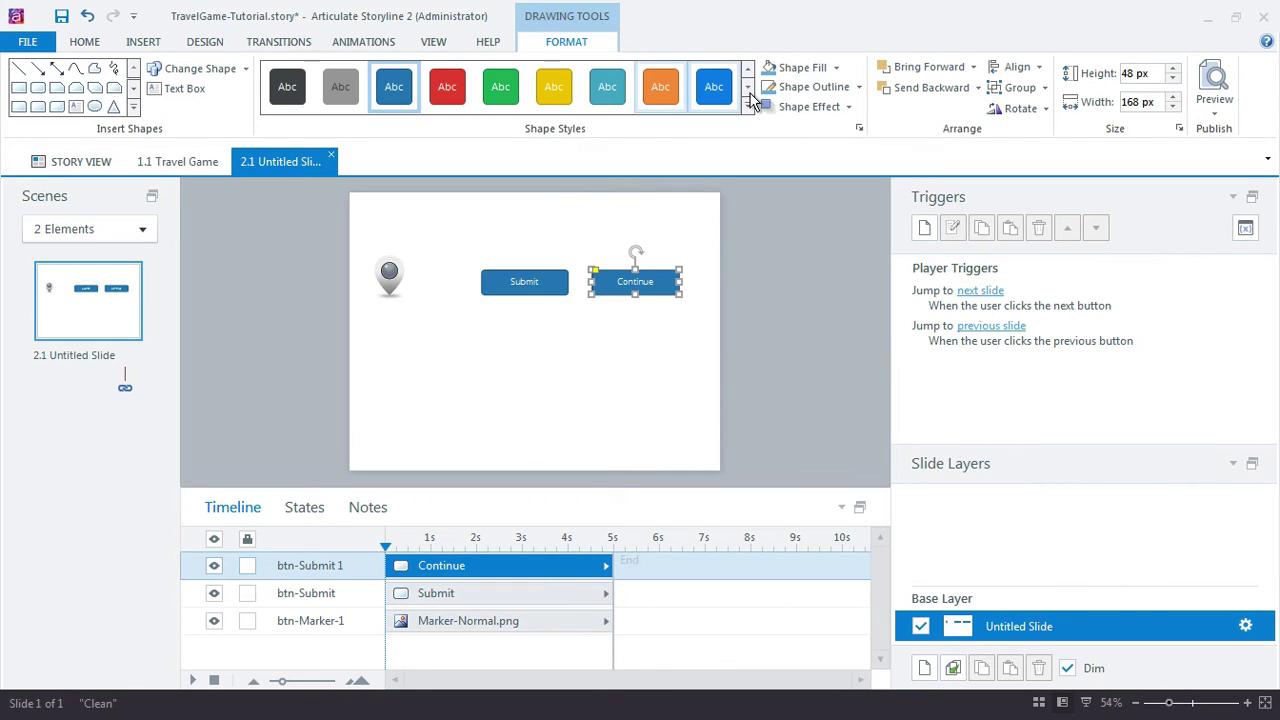
{"action": "left_click", "coordinate": [554, 88]}
{"action": "left_click", "coordinate": [772, 194]}
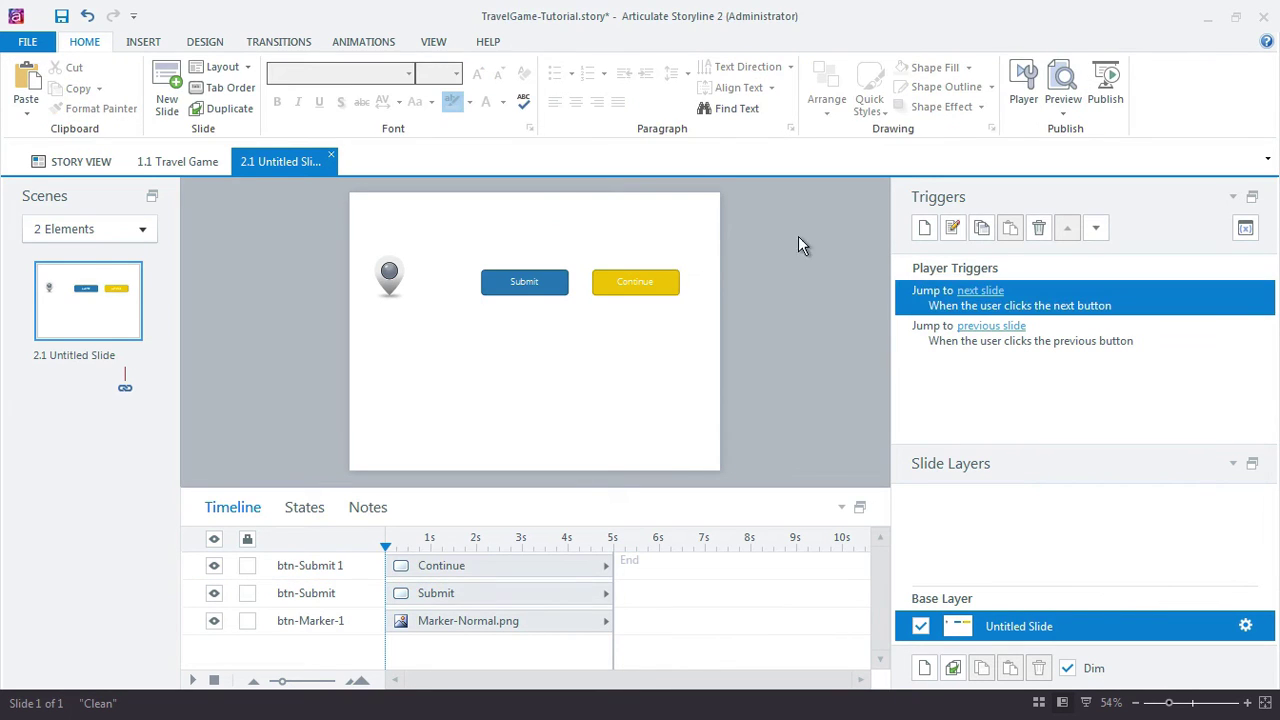
Edit the Continue button's Hover state and set its fill to a lighter yellow
{"action": "left_click", "coordinate": [649, 298]}
{"action": "left_click", "coordinate": [303, 511]}
{"action": "left_click", "coordinate": [340, 639]}
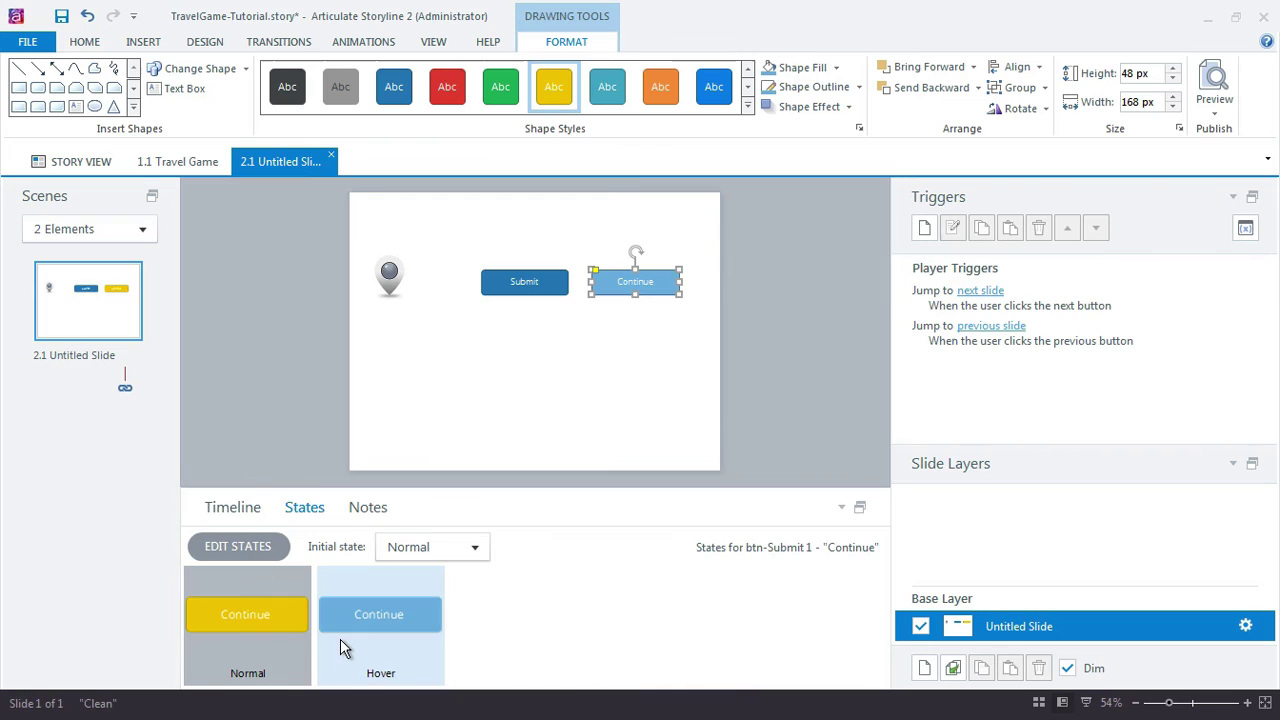
{"action": "left_click", "coordinate": [806, 68]}
{"action": "left_click", "coordinate": [880, 145]}
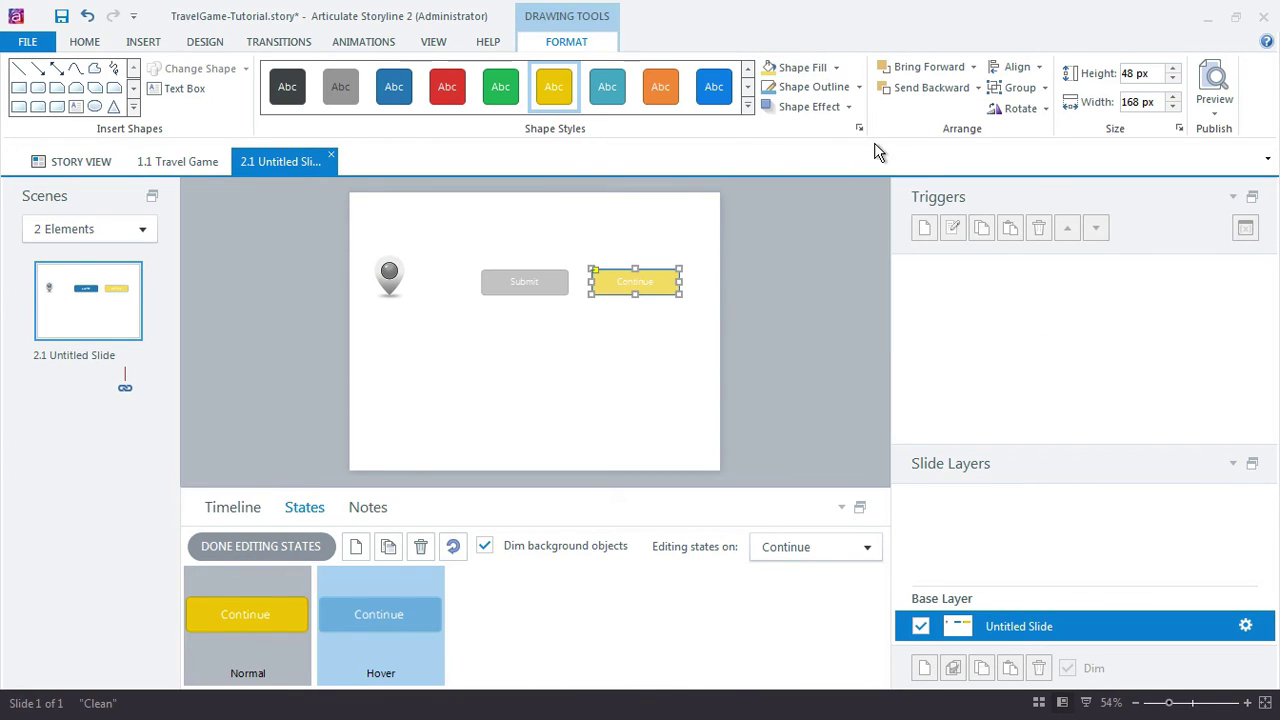
Try a lighter yellow outline on the Continue button's Hover state
{"action": "left_click", "coordinate": [859, 87]}
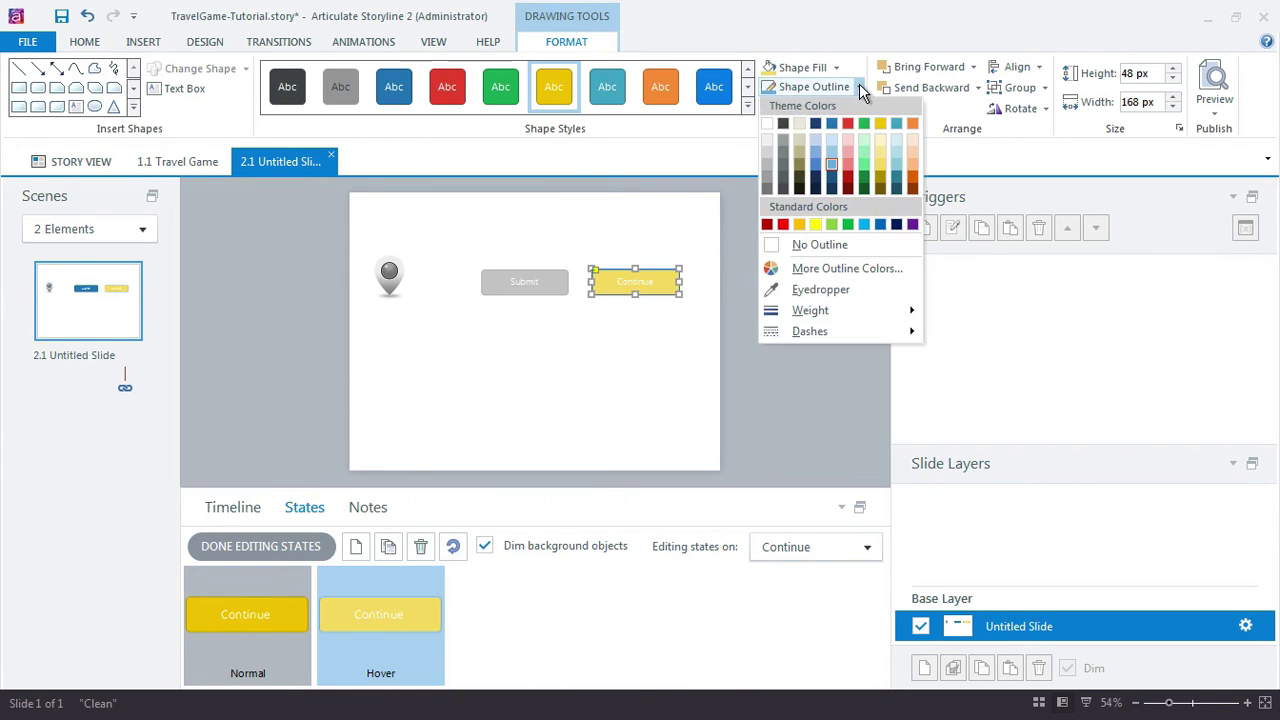
{"action": "left_click", "coordinate": [880, 162]}
{"action": "left_click", "coordinate": [795, 305]}
Set the outline of the Continue button's Hover state to a darker yellow and finish editing the states
{"action": "left_click", "coordinate": [662, 295]}
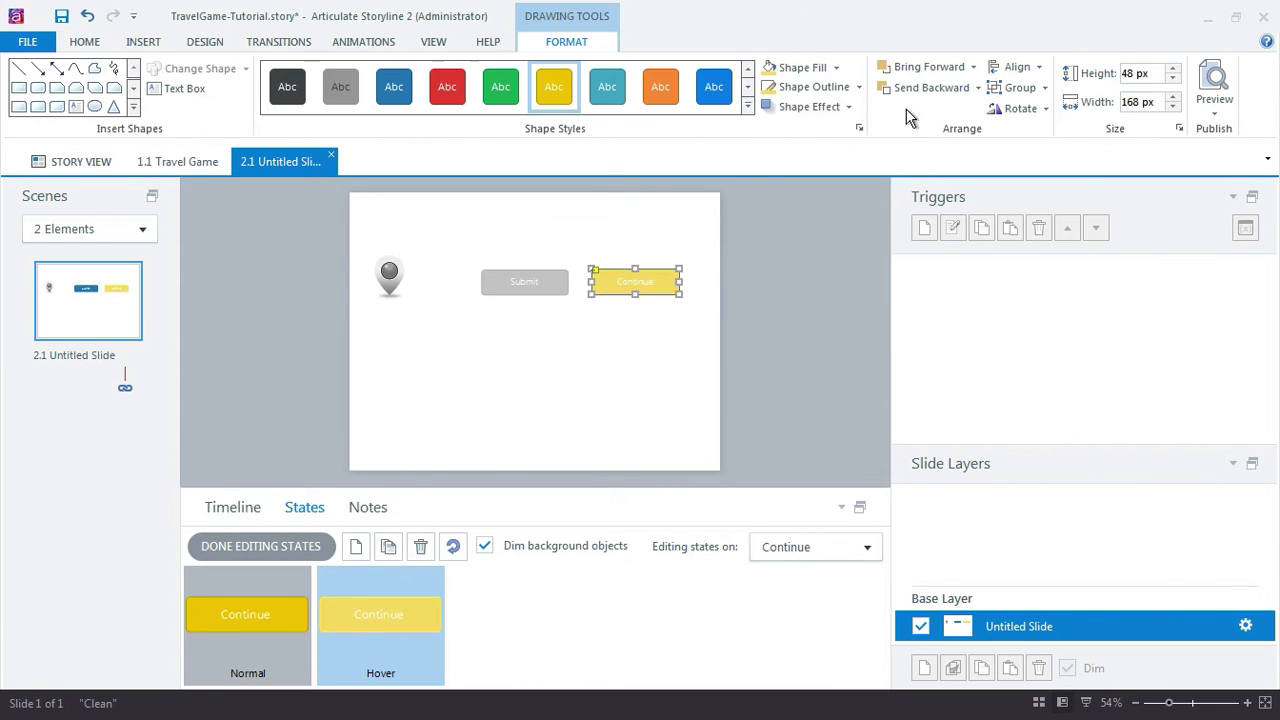
{"action": "left_click", "coordinate": [859, 87]}
{"action": "left_click", "coordinate": [882, 176]}
{"action": "left_click", "coordinate": [818, 306]}
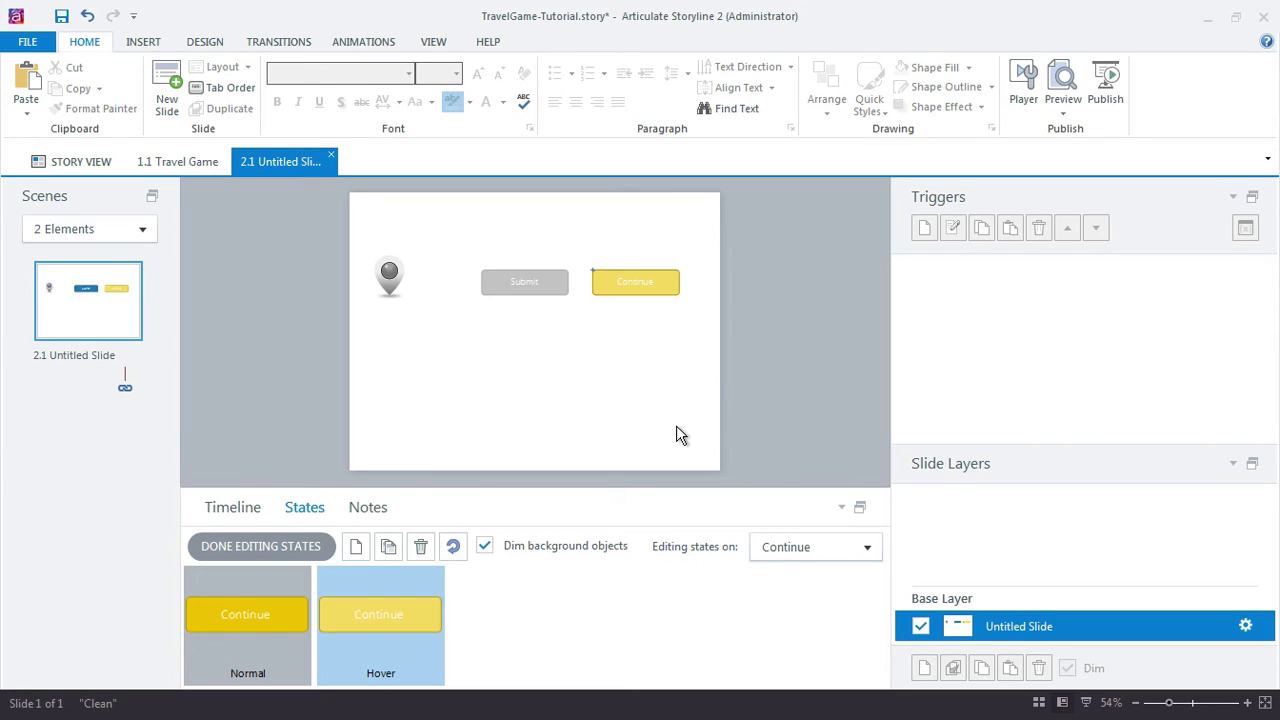
{"action": "left_click", "coordinate": [267, 546]}
{"action": "left_click", "coordinate": [726, 409]}
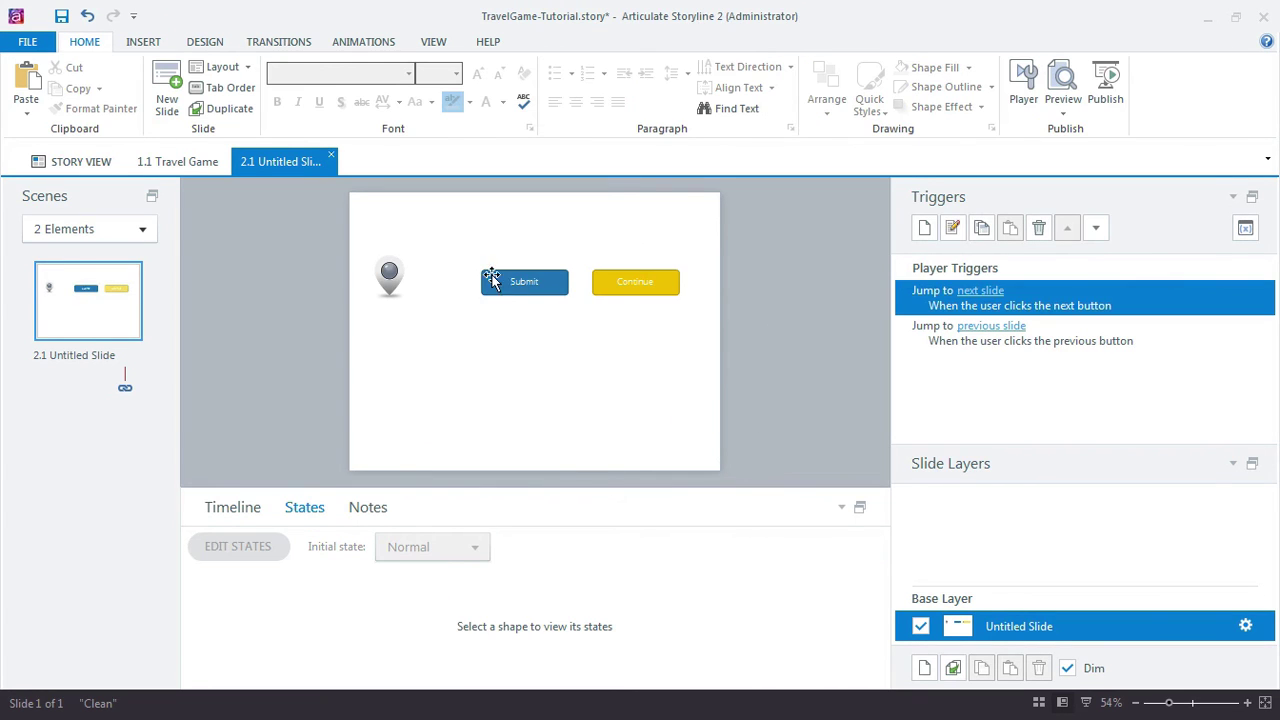
Move the Submit and Continue buttons together up toward the slide's top edge, and nudge Submit slightly right
{"action": "mouse_move", "coordinate": [471, 257]}
{"action": "left_mouse_down"}
{"action": "mouse_move", "coordinate": [706, 320]}
{"action": "mouse_move", "coordinate": [624, 256]}
{"action": "left_mouse_up"}
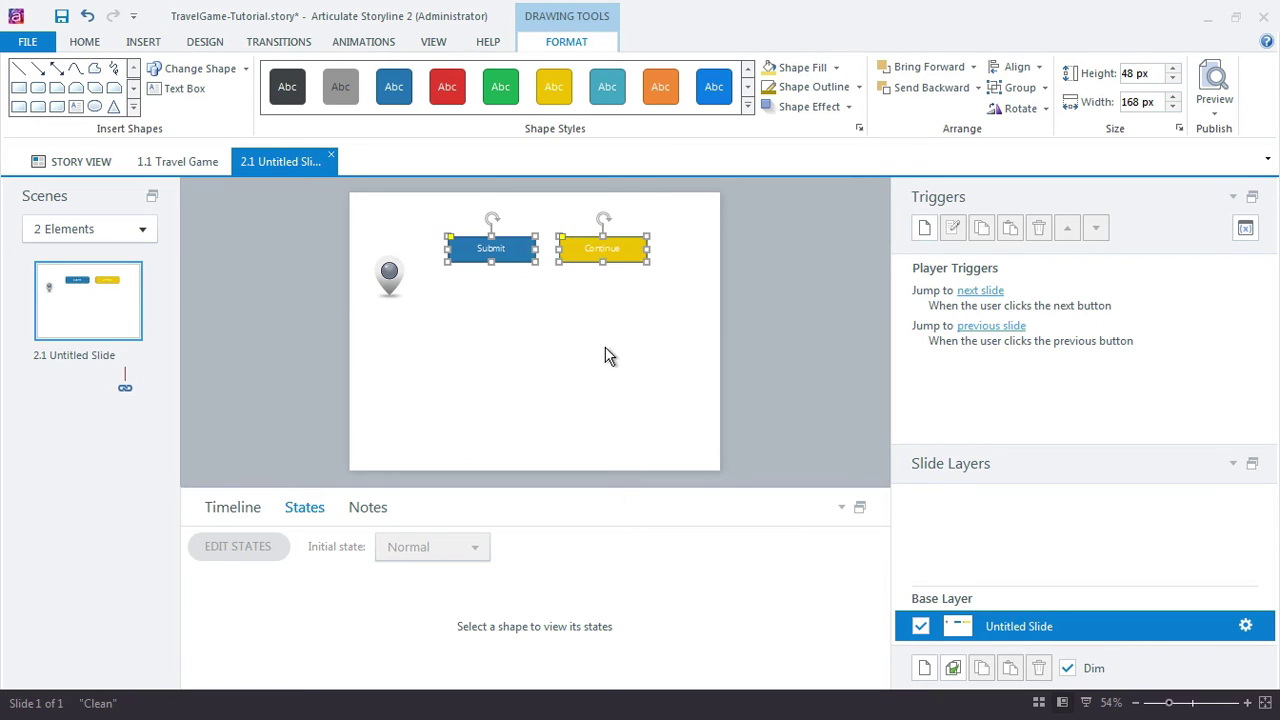
{"action": "left_click", "coordinate": [579, 396]}
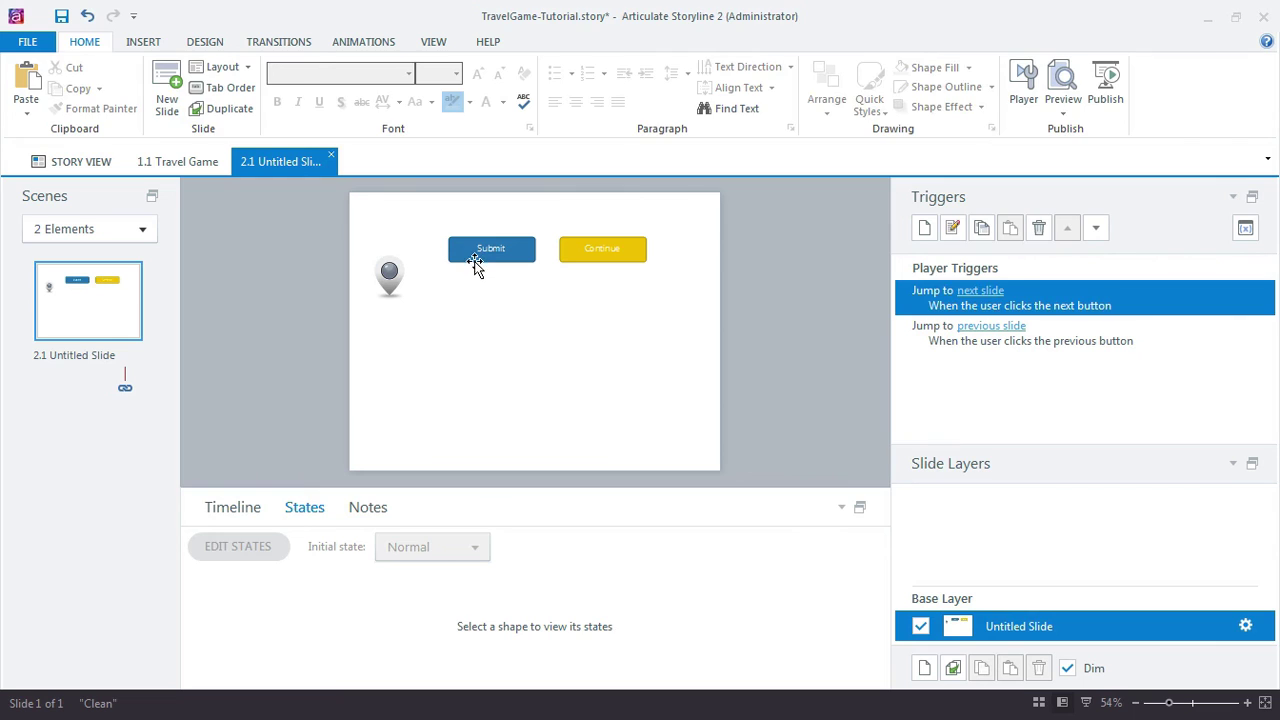
{"action": "left_click_drag", "start_coordinate": [475, 265], "coordinate": [479, 265]}
Copy the marker button onto the 1.1 Travel Game slide and place it just right of the leaning tower
{"action": "left_click", "coordinate": [392, 278]}
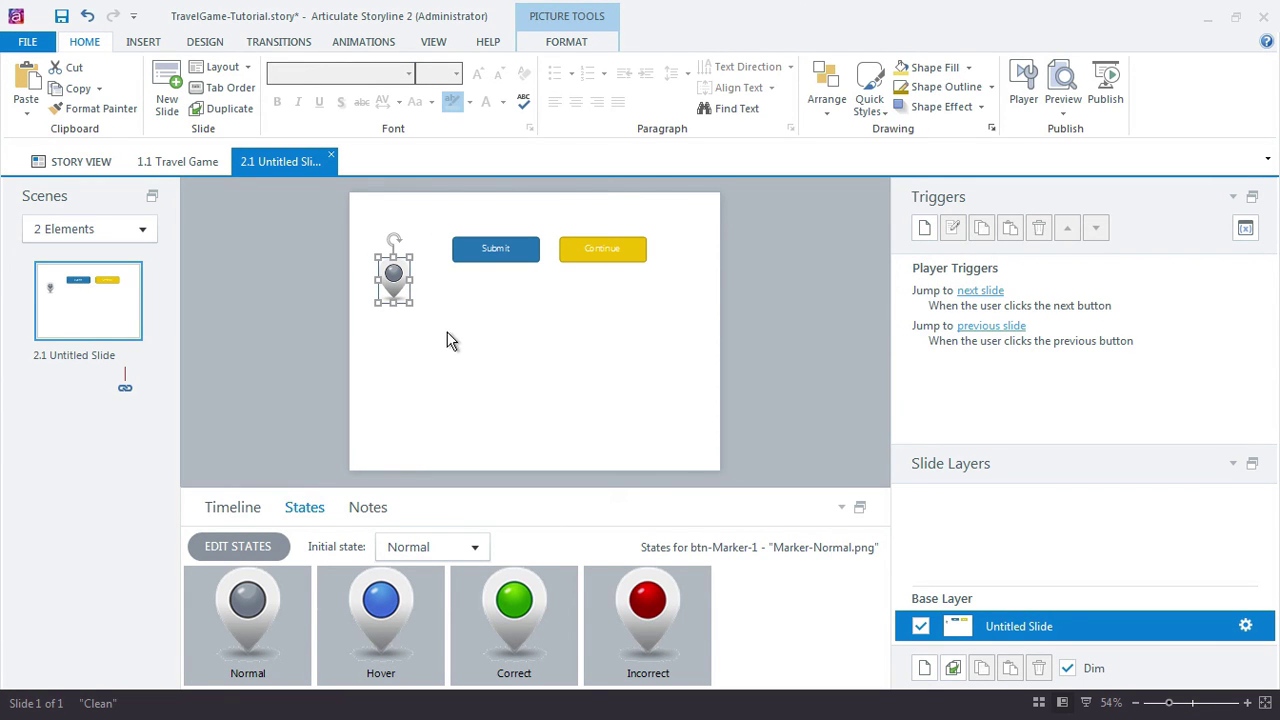
{"action": "left_click", "coordinate": [177, 161]}
{"action": "left_click", "coordinate": [390, 274]}
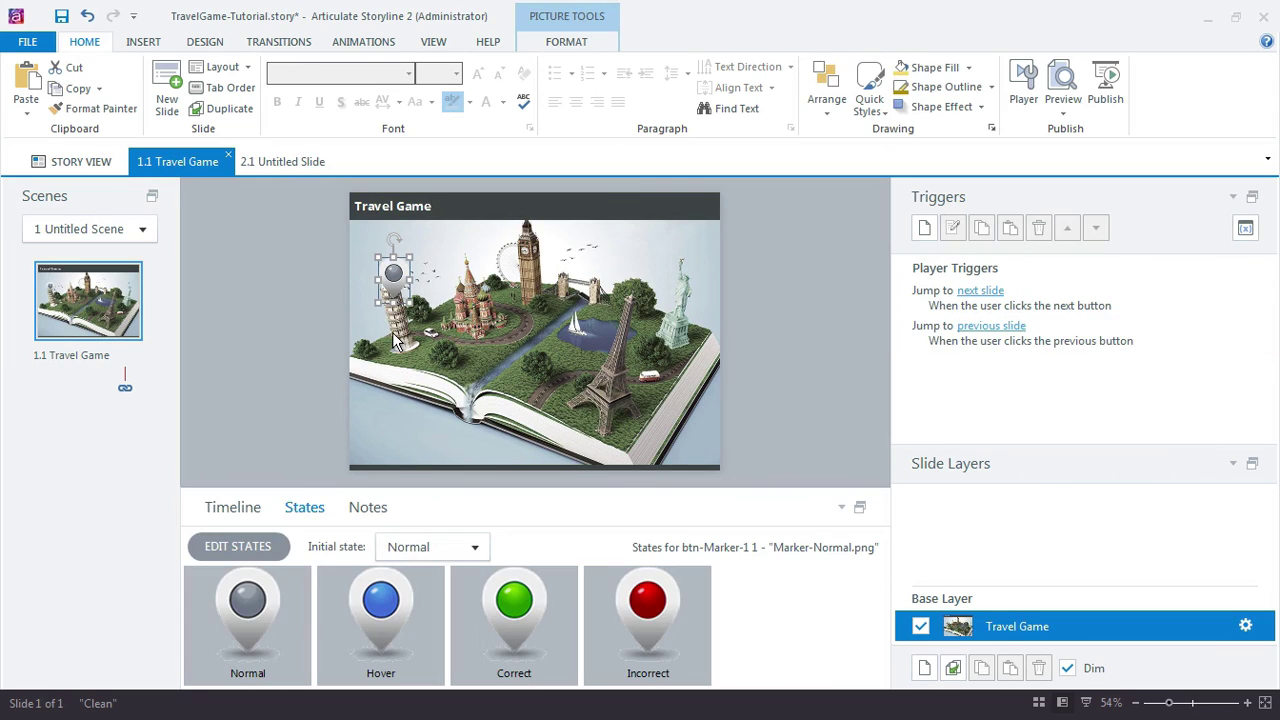
{"action": "mouse_move", "coordinate": [389, 274]}
{"action": "left_mouse_down"}
{"action": "mouse_move", "coordinate": [434, 296]}
{"action": "mouse_move", "coordinate": [447, 327]}
{"action": "mouse_move", "coordinate": [480, 320]}
{"action": "mouse_move", "coordinate": [421, 342]}
{"action": "left_mouse_up"}
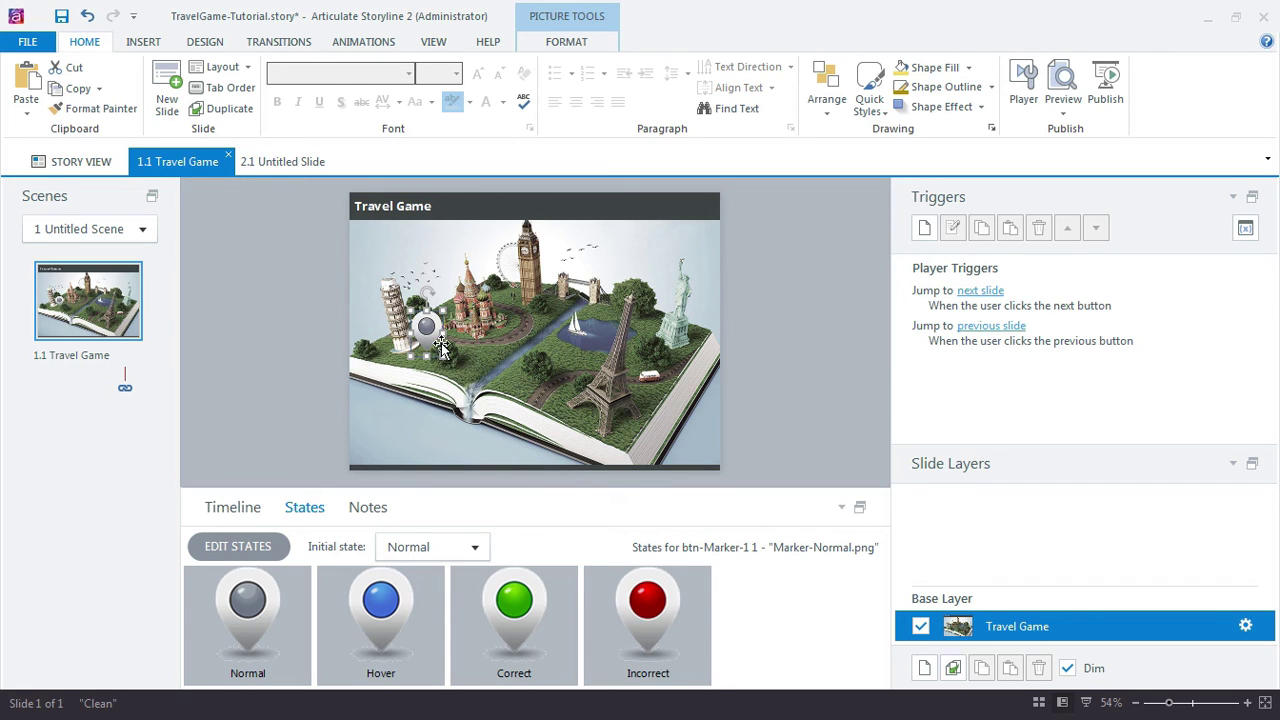